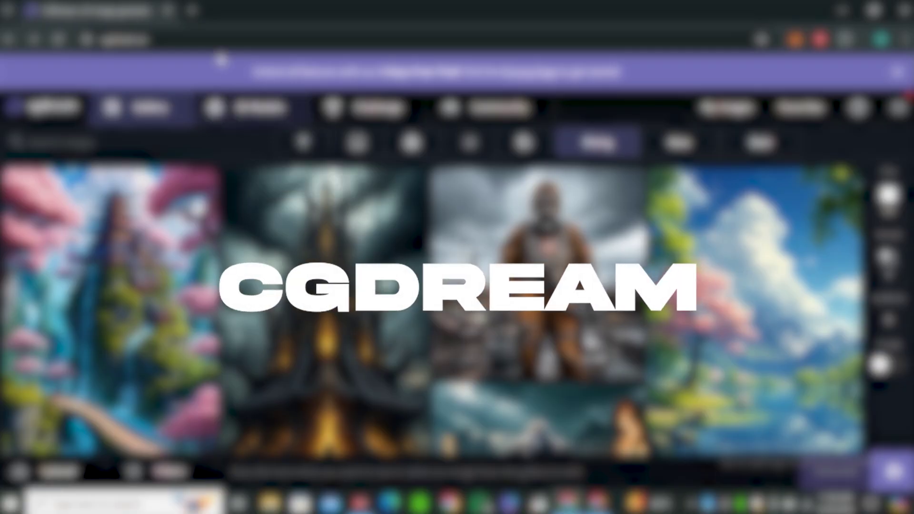
# - View the photo of the woman by the vines, then return to the image gallery
pyautogui.click(98, 39)
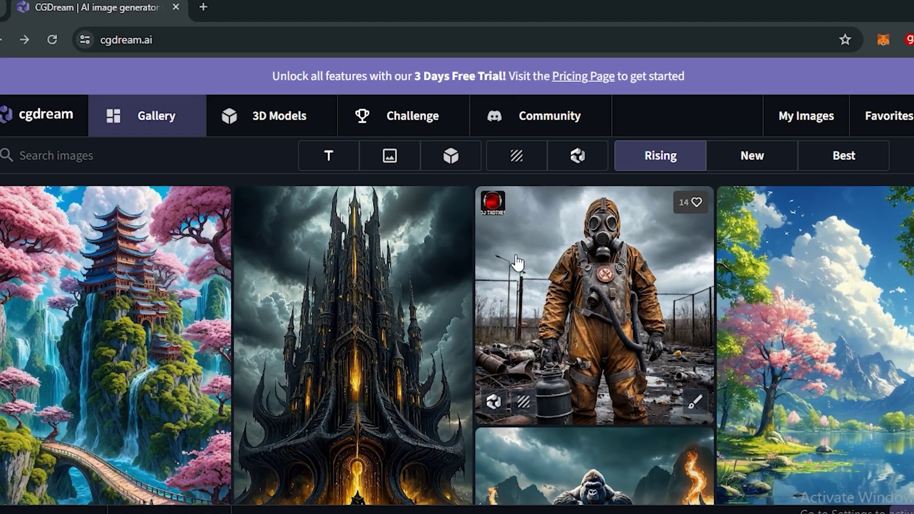
pyautogui.scroll(-1, 485, 285)
pyautogui.scroll(-1, 496, 303)
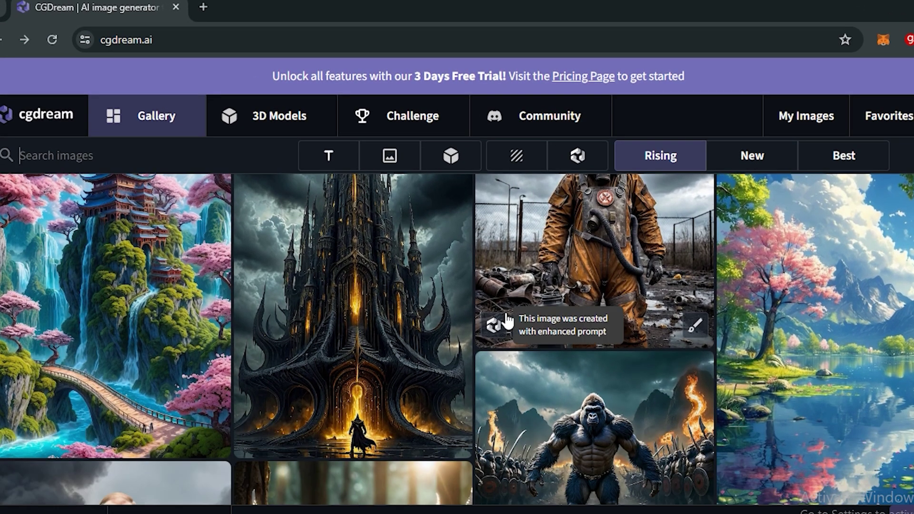
pyautogui.scroll(-1, 507, 321)
pyautogui.scroll(-1, 461, 288)
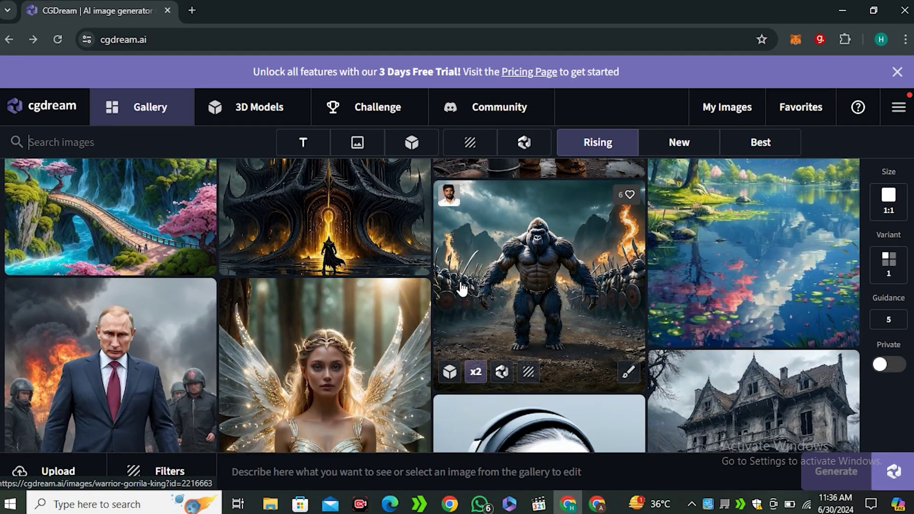
pyautogui.scroll(-1, 461, 289)
pyautogui.scroll(-1, 461, 289)
pyautogui.scroll(-1, 461, 289)
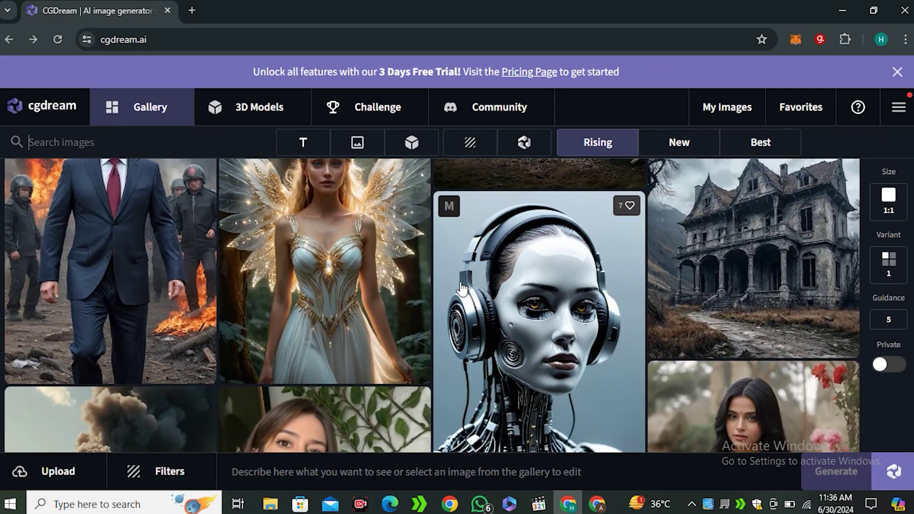
pyautogui.scroll(-1, 363, 296)
pyautogui.scroll(-1, 361, 296)
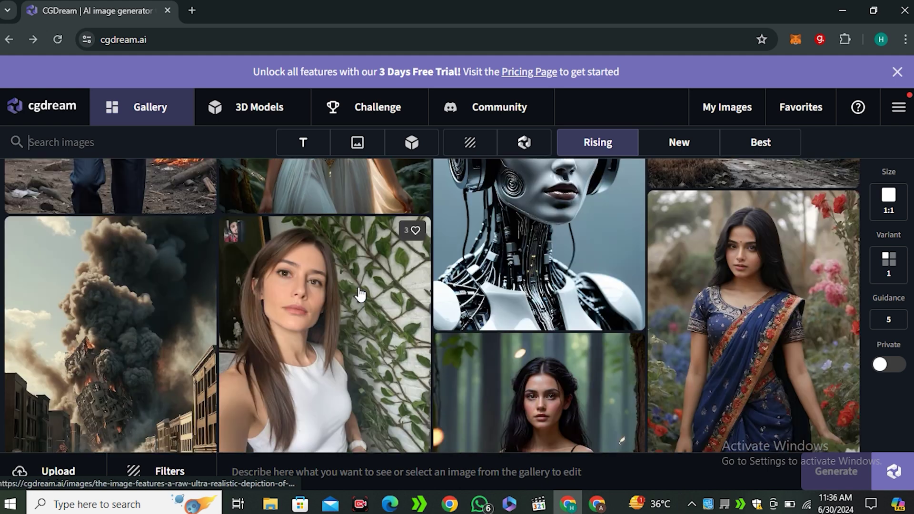
pyautogui.click(361, 296)
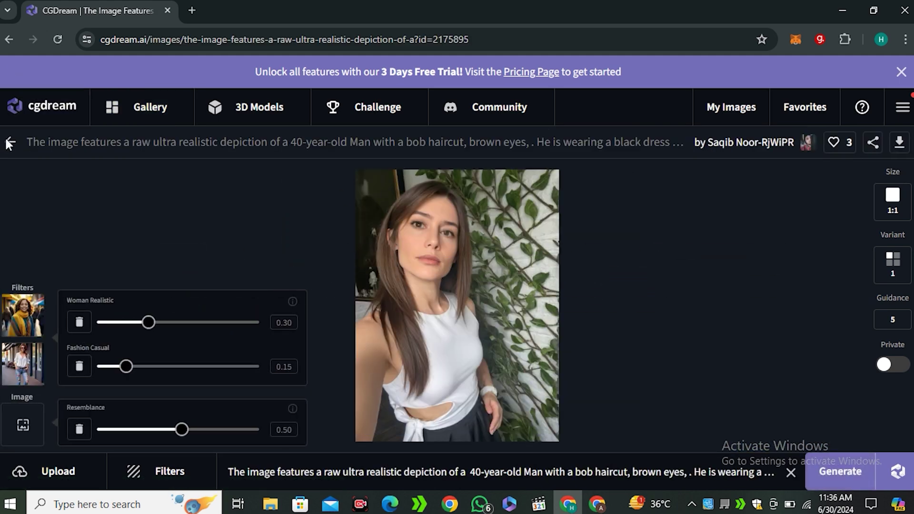
pyautogui.click(11, 145)
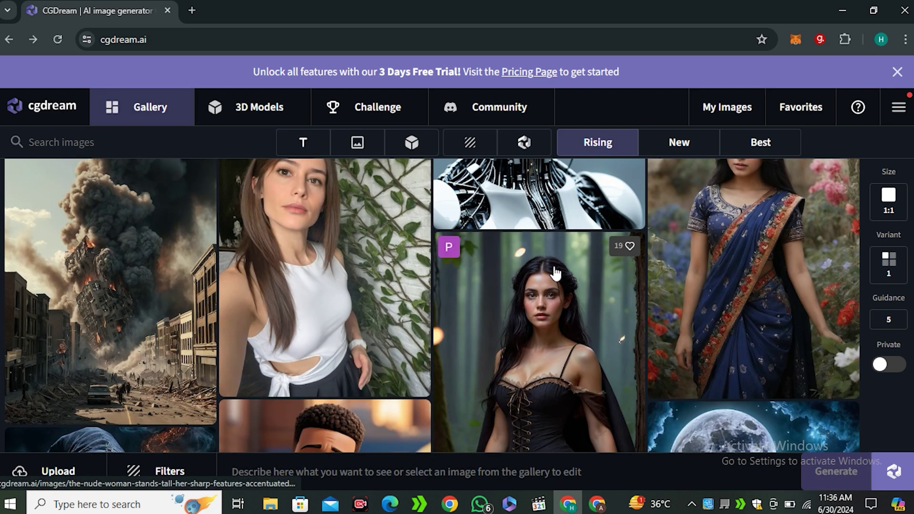
pyautogui.scroll(-1, 554, 273)
pyautogui.scroll(-2, 515, 292)
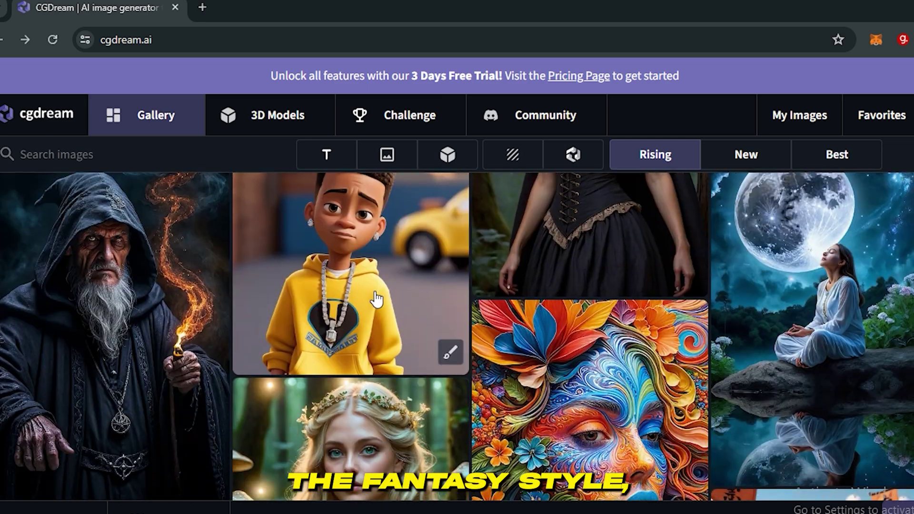
pyautogui.scroll(-3, 368, 286)
pyautogui.scroll(-1, 368, 285)
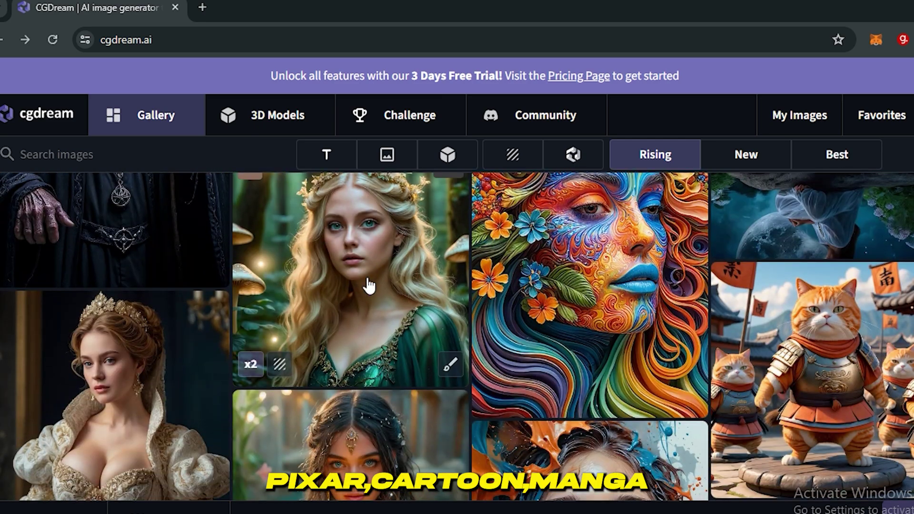
pyautogui.scroll(-1, 368, 285)
pyautogui.scroll(-1, 368, 286)
pyautogui.scroll(-1, 368, 286)
pyautogui.scroll(-2, 368, 285)
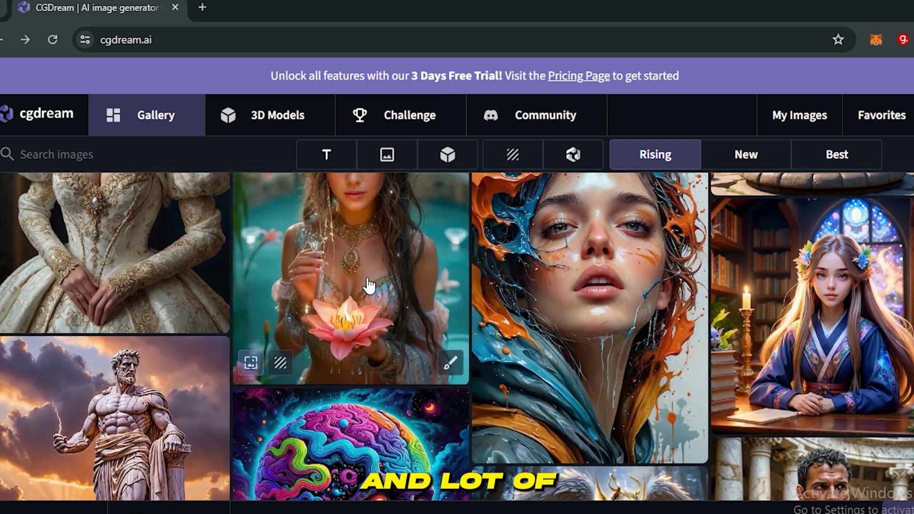
pyautogui.scroll(-2, 368, 286)
pyautogui.scroll(-1, 368, 286)
pyautogui.scroll(-2, 368, 286)
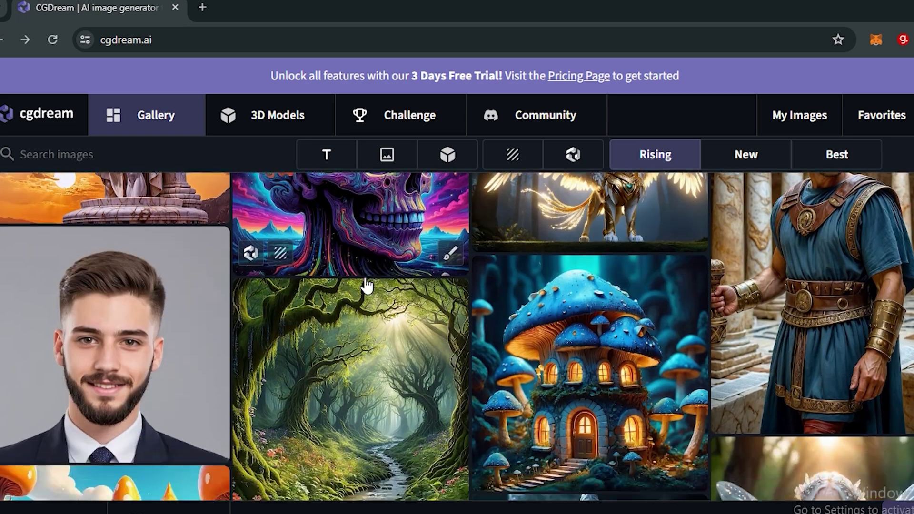
pyautogui.scroll(-2, 365, 286)
pyautogui.scroll(-2, 366, 286)
pyautogui.scroll(-2, 366, 286)
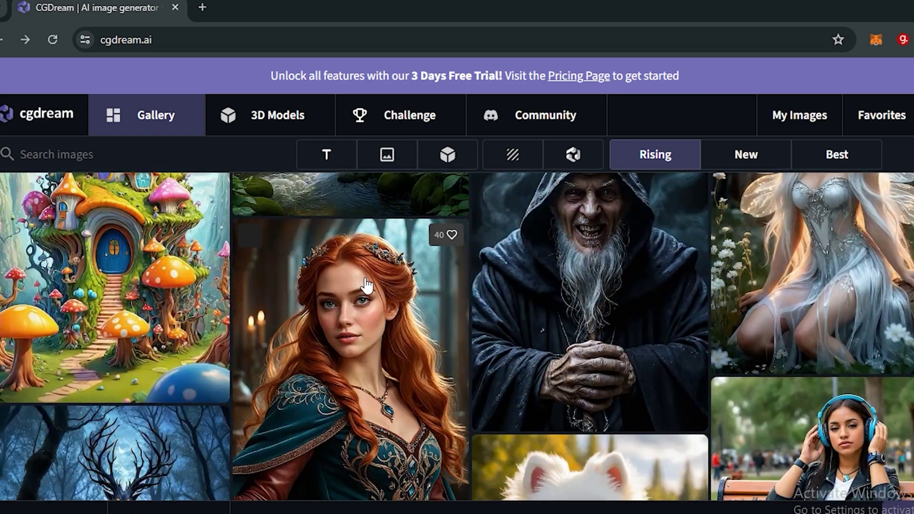
pyautogui.scroll(-1, 366, 286)
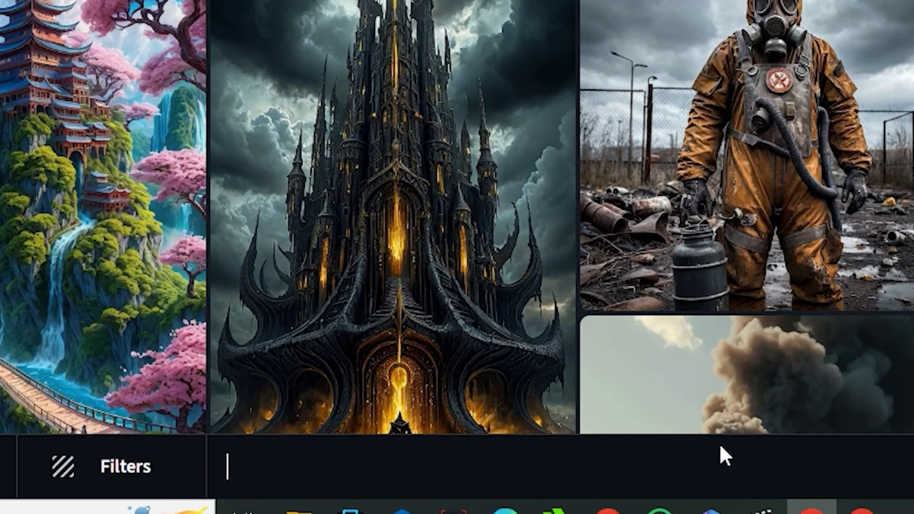
pyautogui.write('A rabbit wearing sunglasses a')
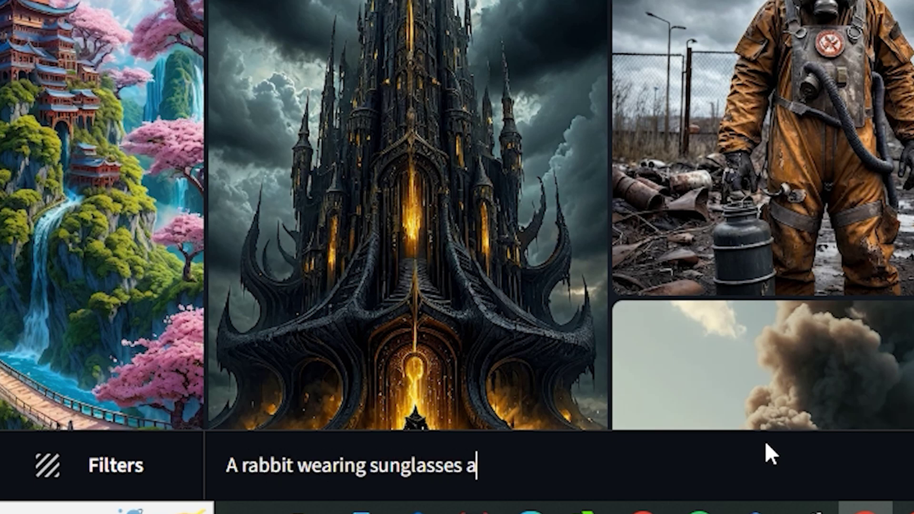
pyautogui.write('nd hat dressed up a')
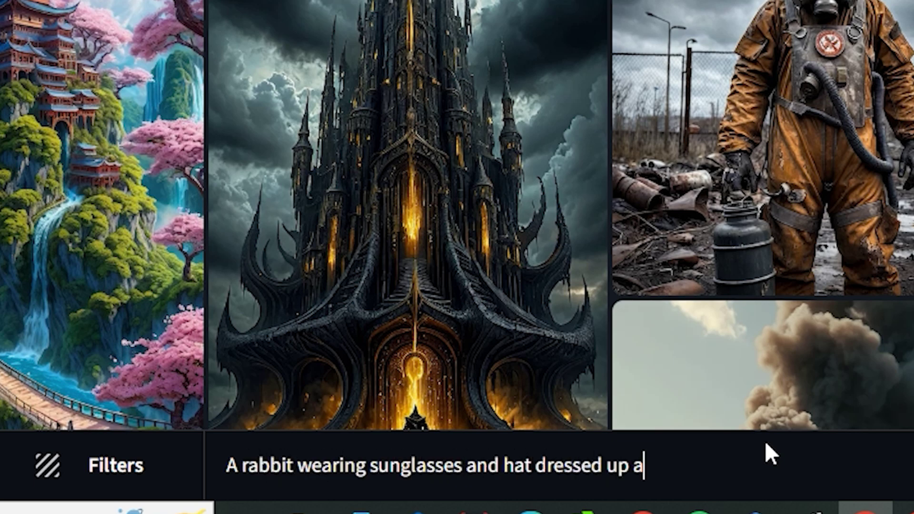
pyautogui.write('s a professor')
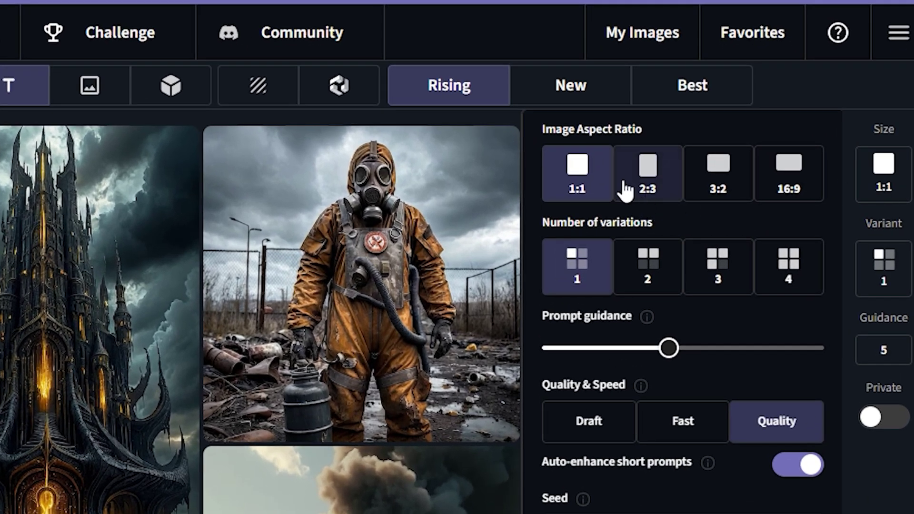
# - Generate two private Quality-mode variations of the rabbit prompt with adjusted prompt guidance
pyautogui.click(635, 287)
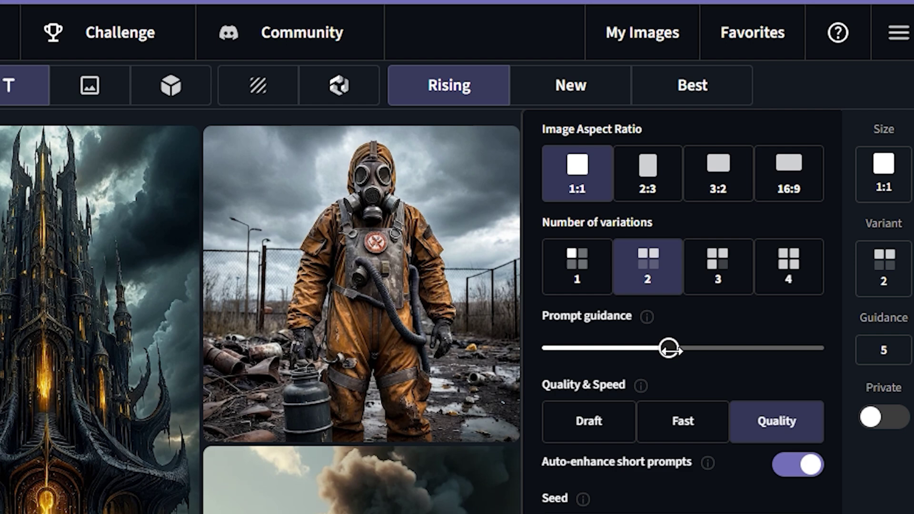
pyautogui.moveTo(670, 349)
pyautogui.mouseDown()
pyautogui.moveTo(568, 358)
pyautogui.moveTo(815, 348)
pyautogui.moveTo(668, 348)
pyautogui.mouseUp()
pyautogui.scroll(-1, 728, 355)
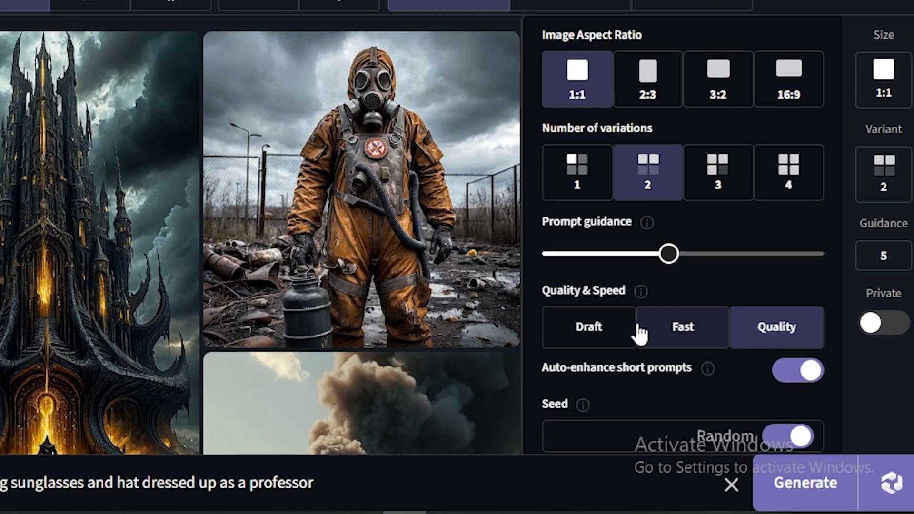
pyautogui.click(745, 334)
pyautogui.click(766, 334)
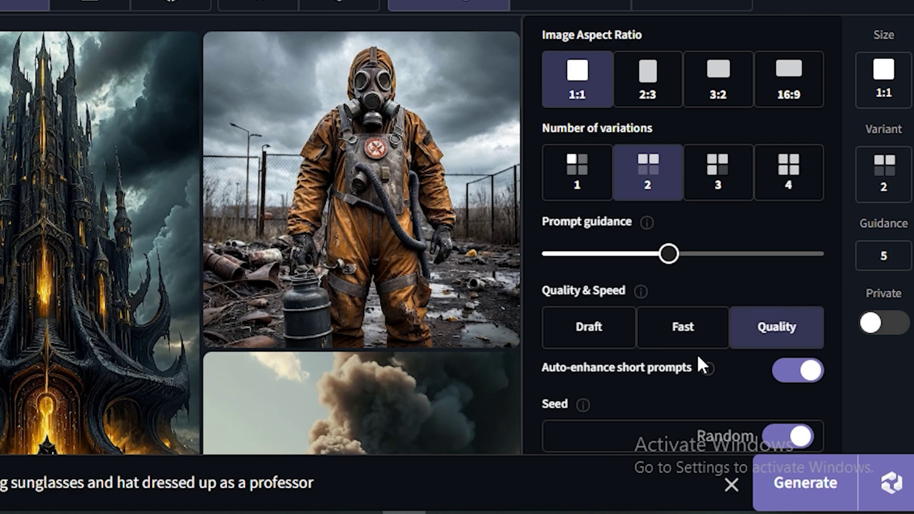
pyautogui.click(822, 477)
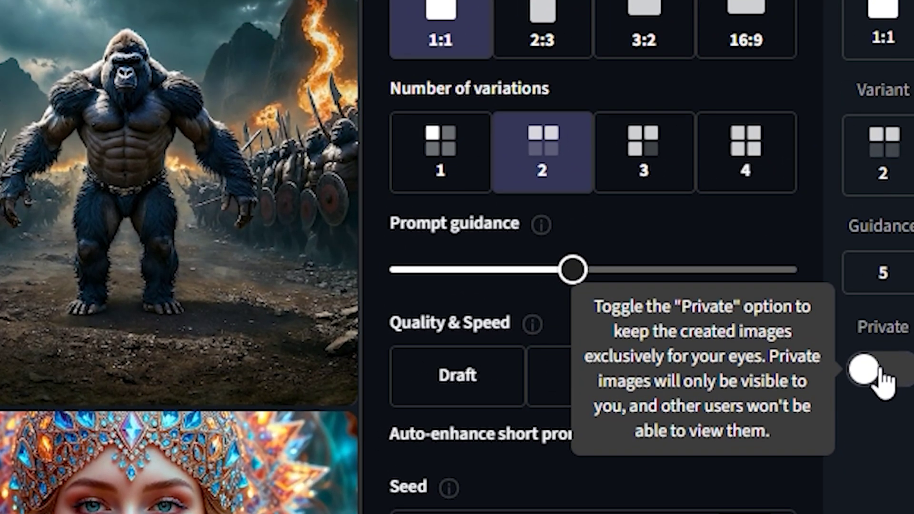
pyautogui.click(884, 379)
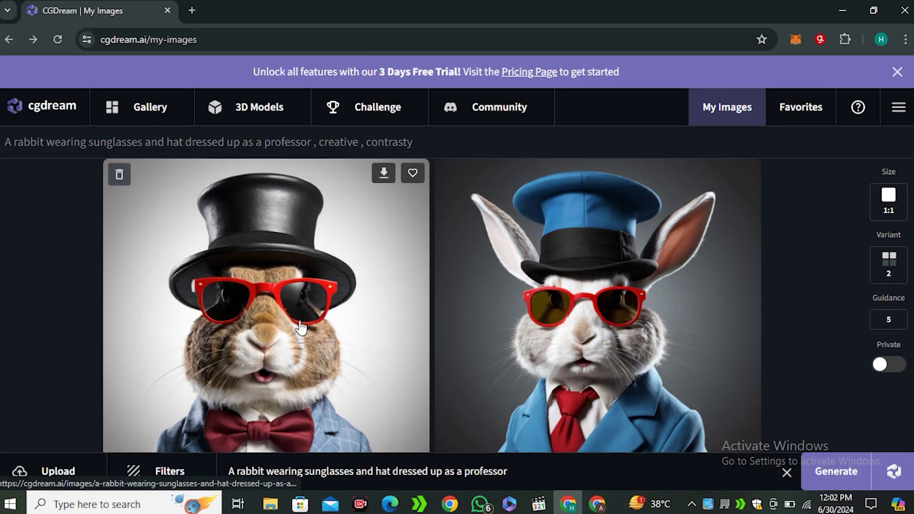
pyautogui.scroll(-1, 590, 321)
pyautogui.scroll(1, 590, 321)
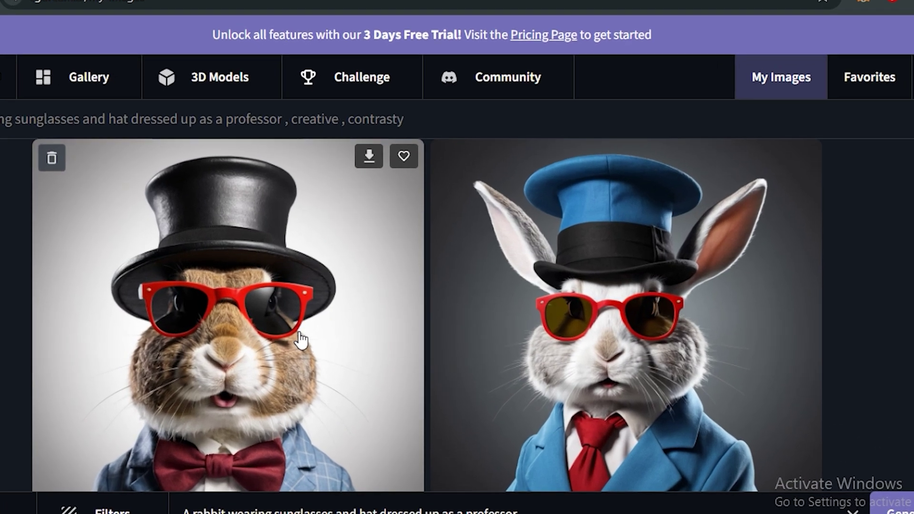
# - Inspect the top-hat and blue-hatted rabbit images up close, then return to My Images
pyautogui.click(300, 341)
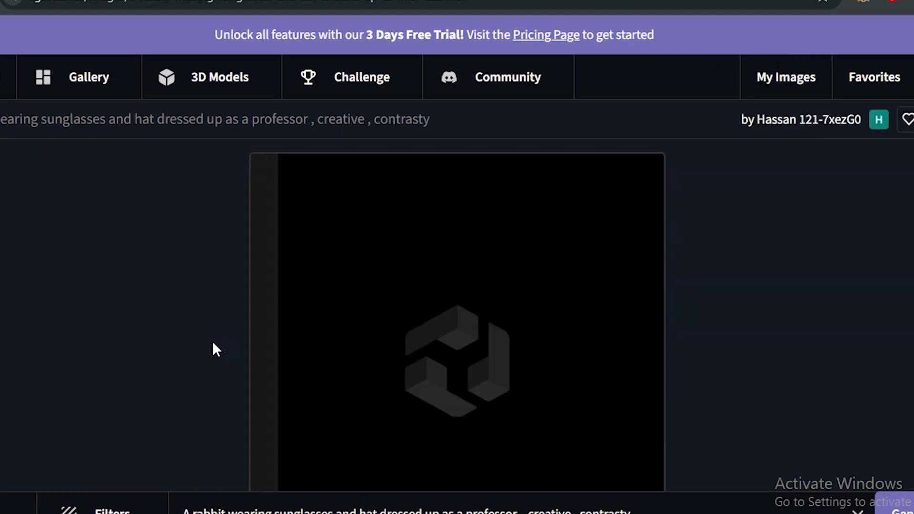
pyautogui.scroll(1, 484, 324)
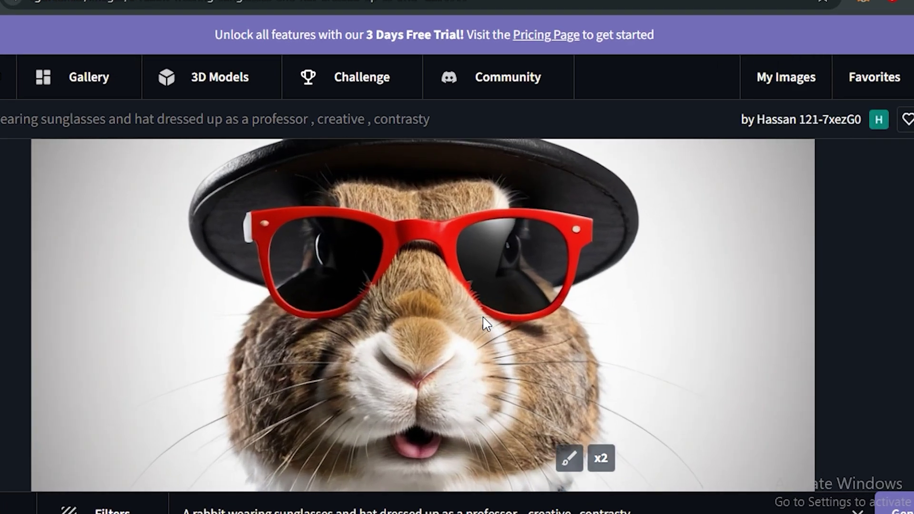
pyautogui.scroll(-1, 438, 324)
pyautogui.scroll(-1, 438, 350)
pyautogui.scroll(-1, 438, 350)
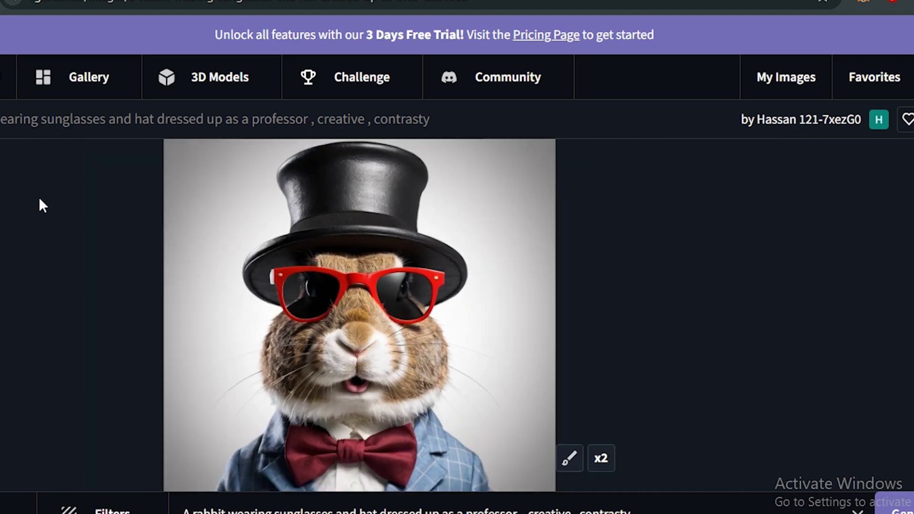
pyautogui.click(578, 314)
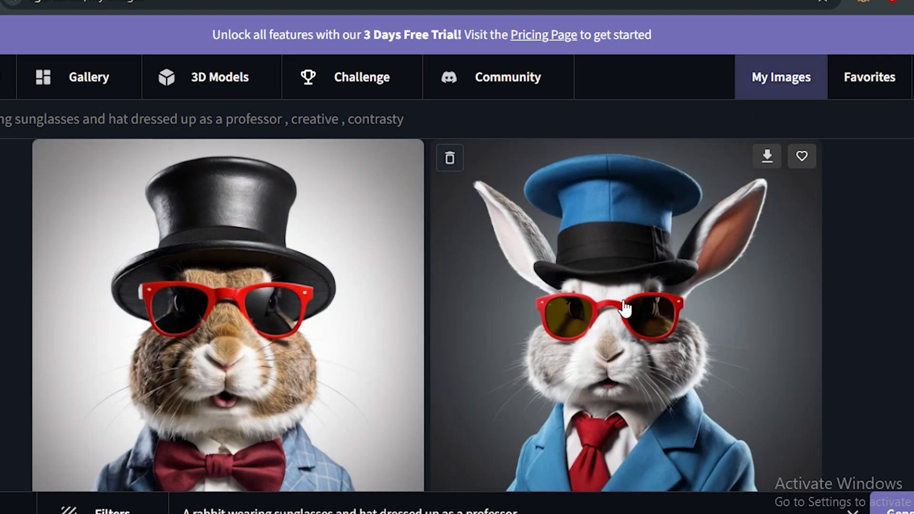
pyautogui.click(674, 337)
pyautogui.scroll(2, 500, 318)
pyautogui.scroll(1, 471, 322)
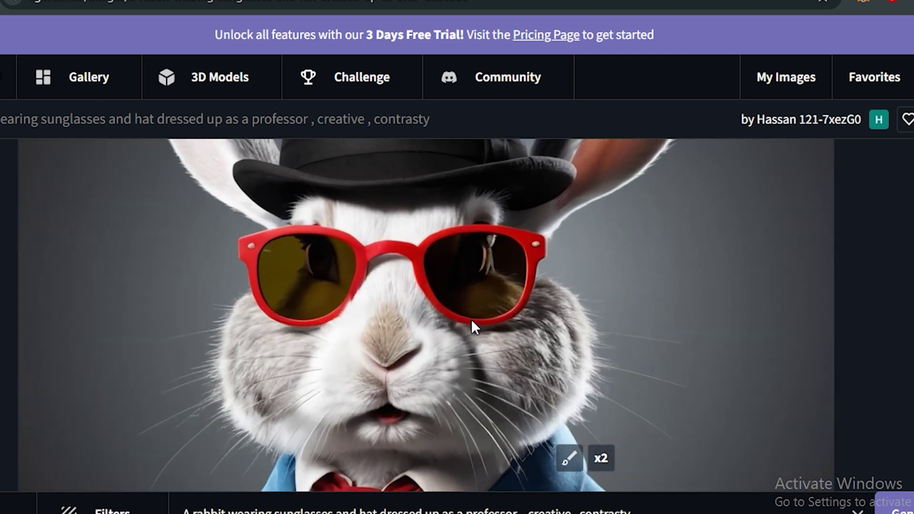
pyautogui.scroll(1, 500, 332)
pyautogui.scroll(1, 575, 346)
pyautogui.moveTo(576, 347); pyautogui.dragTo(500, 312)
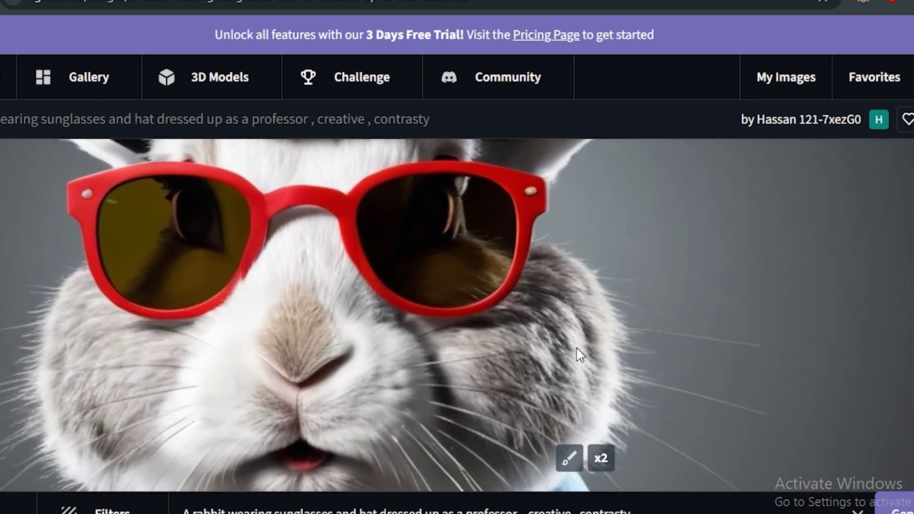
pyautogui.scroll(1, 500, 313)
pyautogui.scroll(-2, 479, 340)
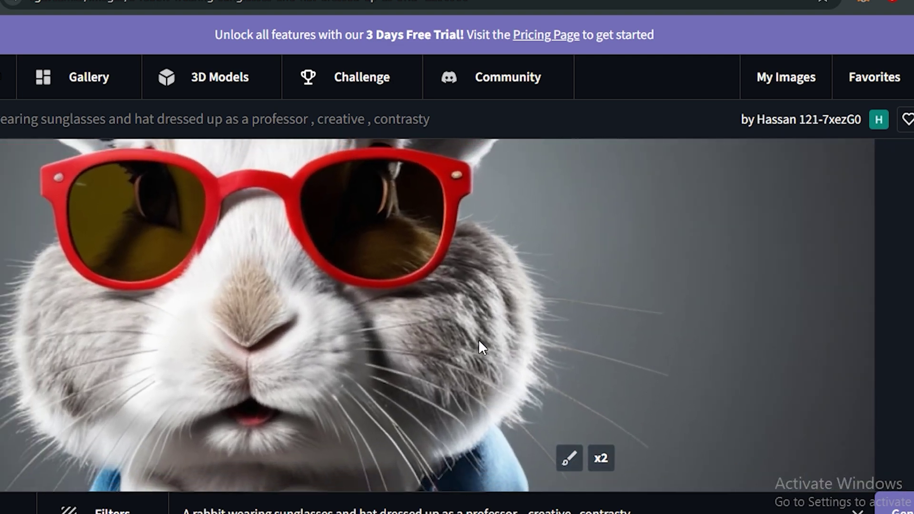
pyautogui.scroll(-1, 479, 339)
pyautogui.scroll(-1, 478, 339)
pyautogui.scroll(-1, 479, 339)
pyautogui.scroll(-1, 401, 302)
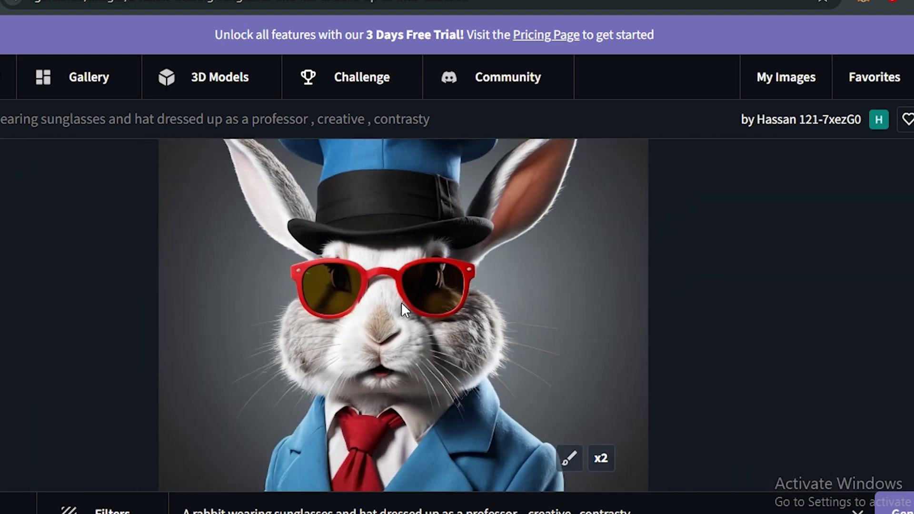
pyautogui.scroll(-1, 400, 302)
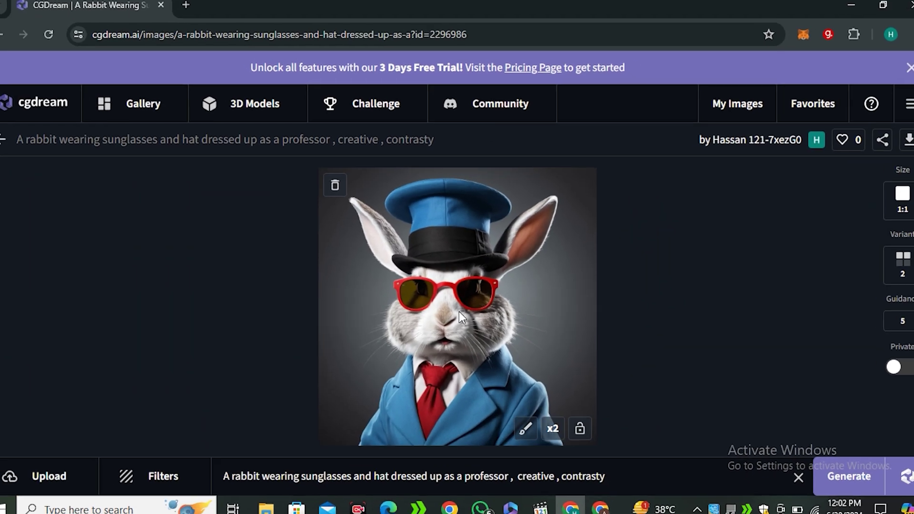
pyautogui.click(10, 146)
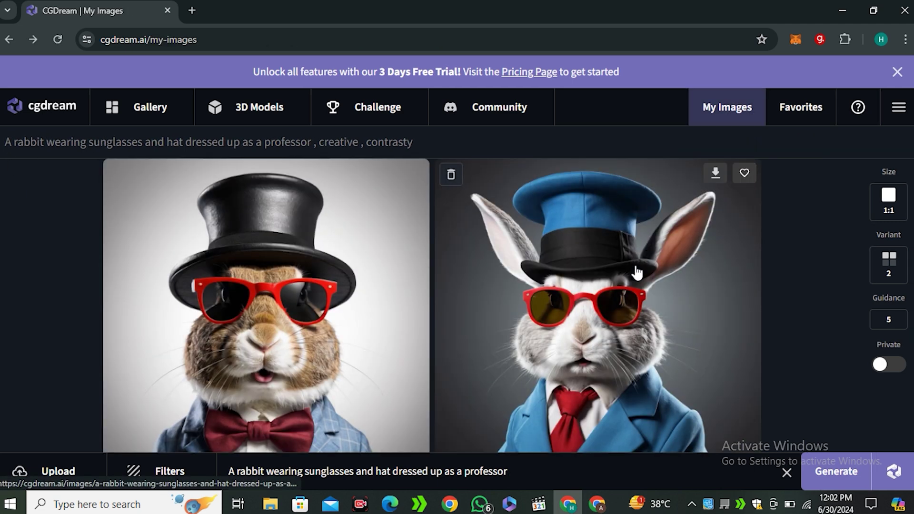
pyautogui.scroll(-1, 637, 272)
pyautogui.scroll(1, 636, 272)
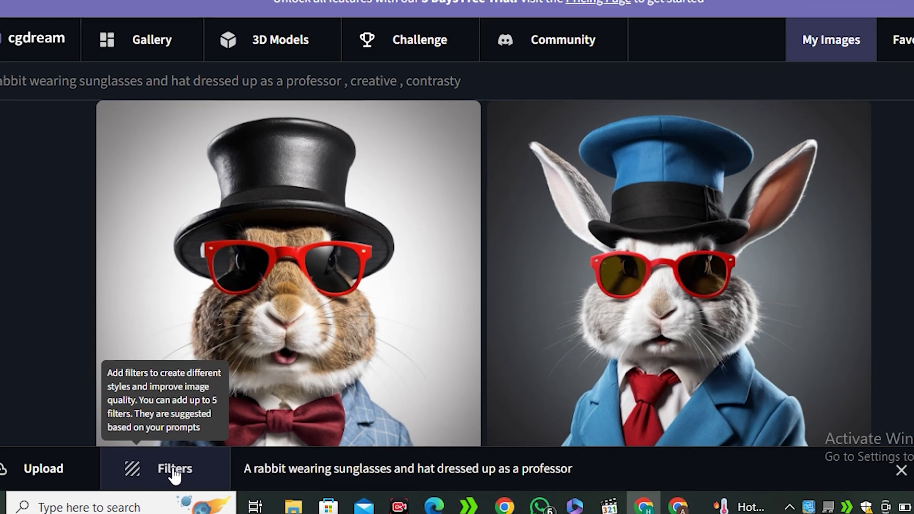
# - Browse the Recommended Filters grid of style filters
pyautogui.click(174, 469)
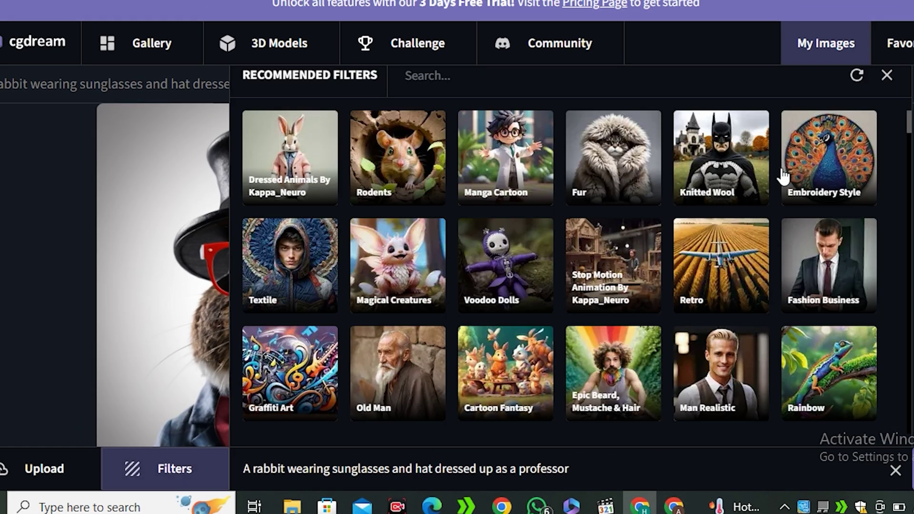
pyautogui.scroll(-2, 539, 208)
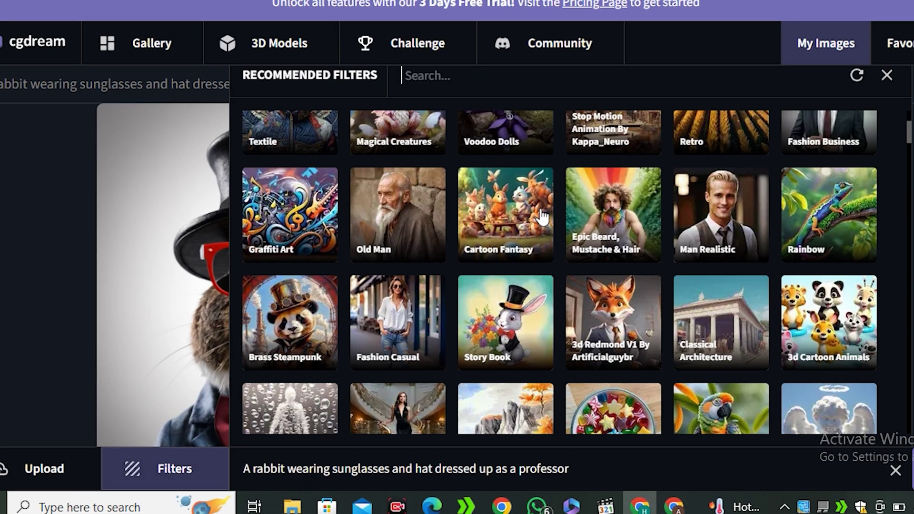
pyautogui.scroll(-3, 542, 214)
pyautogui.scroll(-3, 543, 216)
pyautogui.scroll(-3, 541, 214)
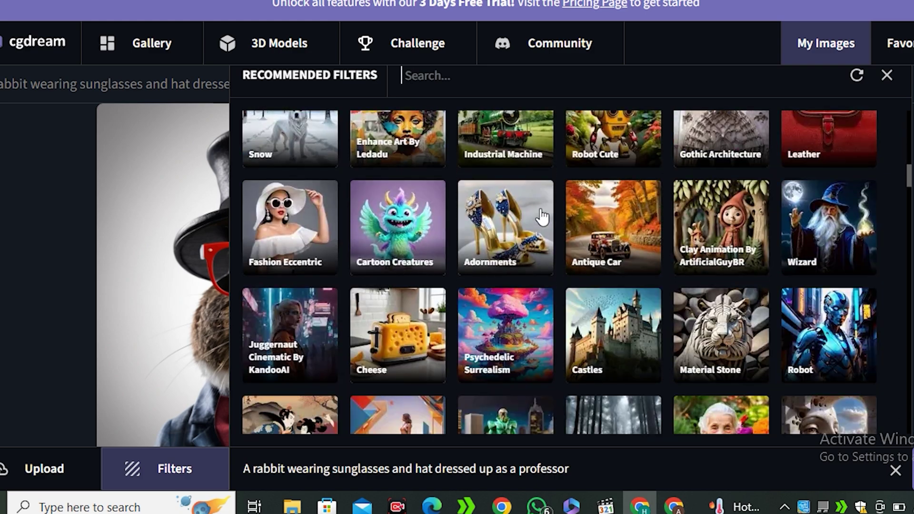
pyautogui.scroll(-2, 542, 214)
pyautogui.scroll(-2, 542, 215)
pyautogui.scroll(-1, 541, 216)
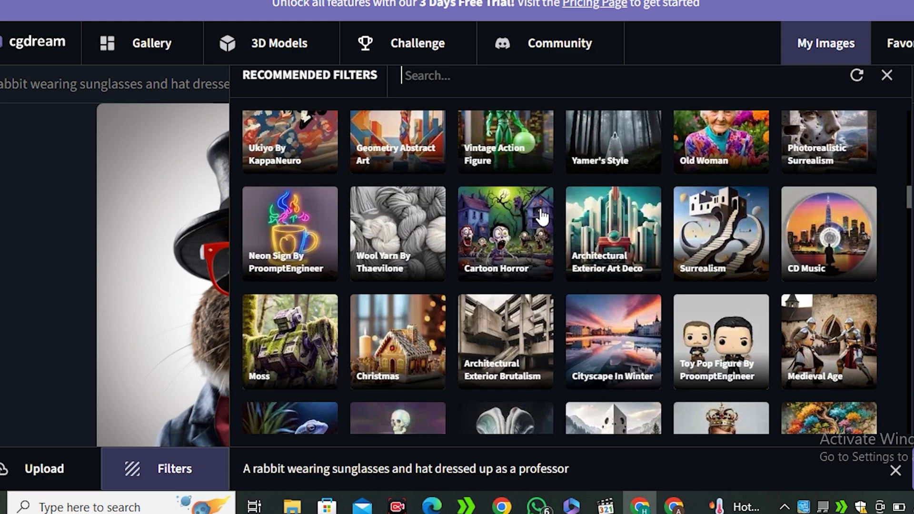
pyautogui.scroll(-1, 542, 216)
pyautogui.scroll(-2, 542, 216)
pyautogui.scroll(-3, 541, 216)
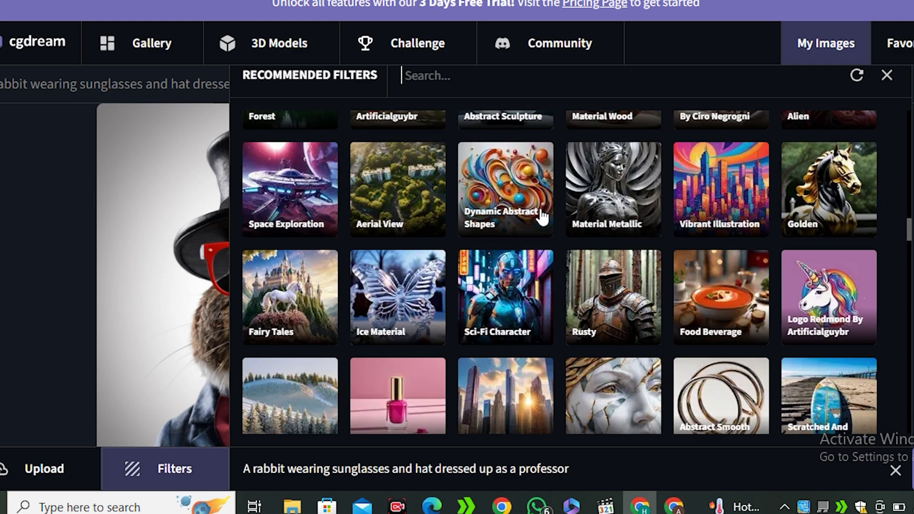
pyautogui.scroll(-3, 541, 215)
pyautogui.scroll(-3, 542, 215)
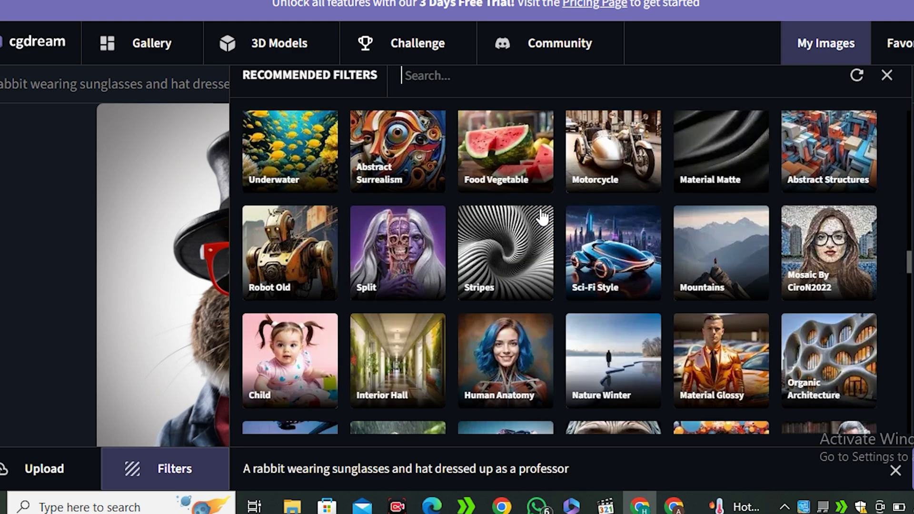
pyautogui.scroll(-2, 542, 216)
pyautogui.scroll(-3, 541, 216)
pyautogui.scroll(-1, 542, 215)
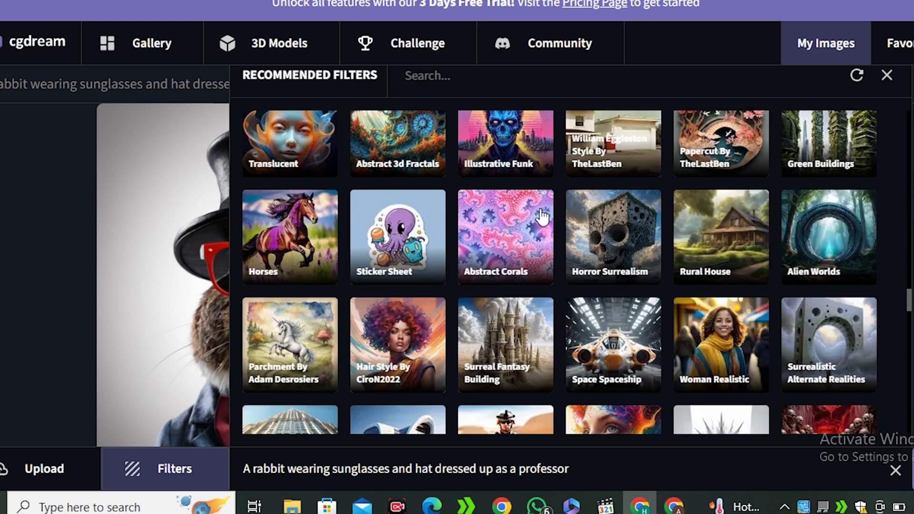
pyautogui.scroll(-3, 541, 215)
pyautogui.scroll(-3, 541, 216)
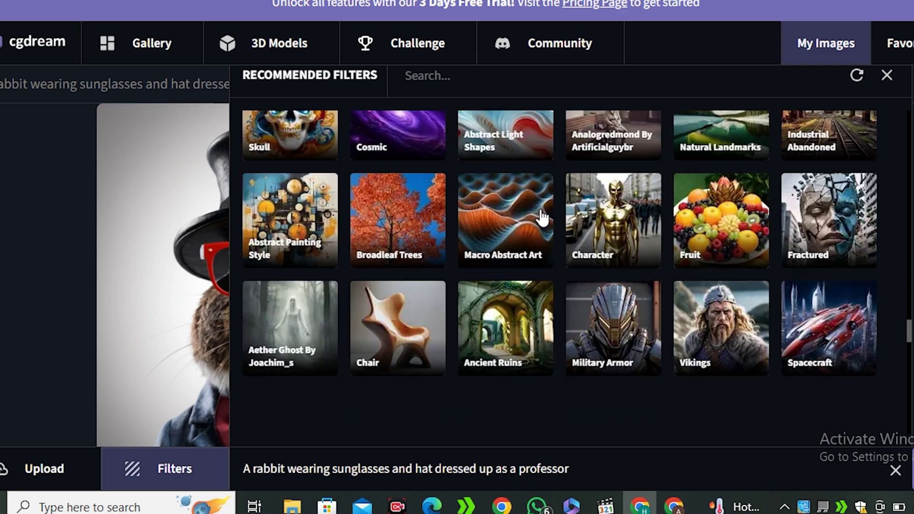
pyautogui.scroll(-3, 542, 226)
pyautogui.scroll(-3, 541, 226)
pyautogui.scroll(-3, 542, 226)
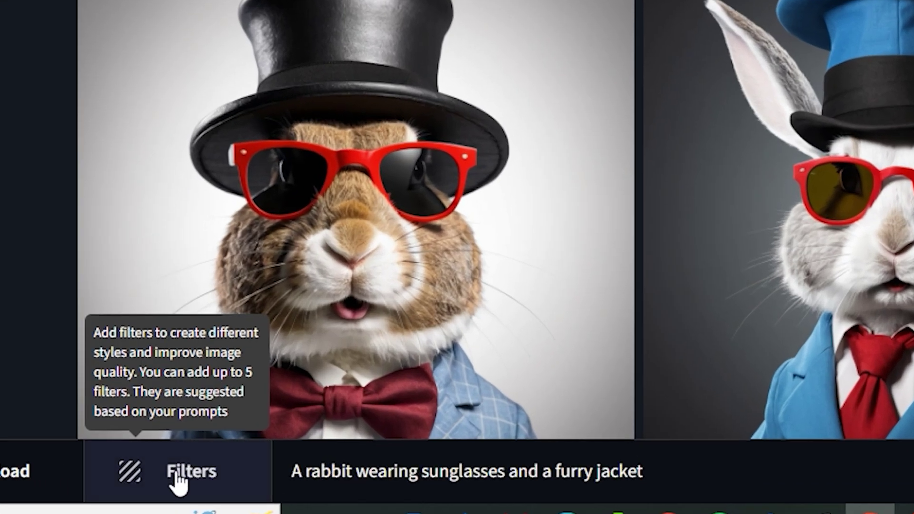
# - Add the Fur filter at 0.45 strength and the Dressed Animals By Kappa_Neuro filter
pyautogui.click(177, 480)
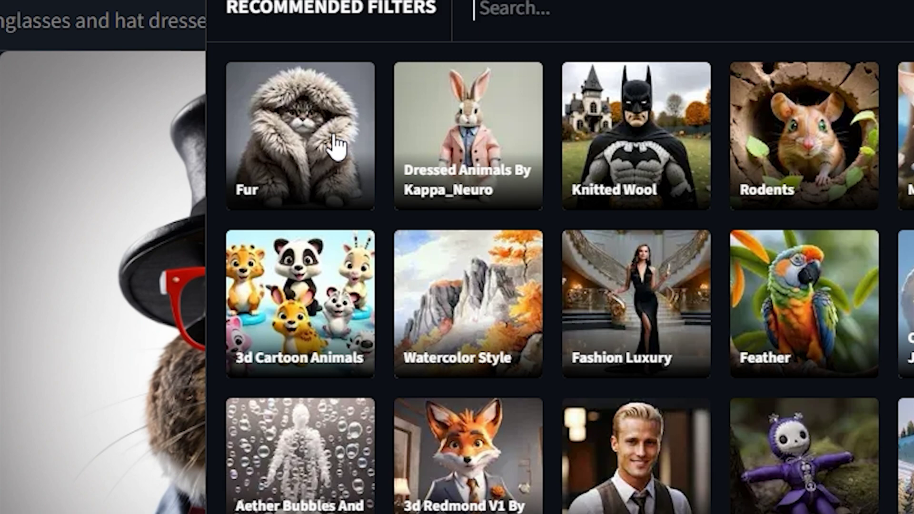
pyautogui.click(335, 146)
pyautogui.click(470, 167)
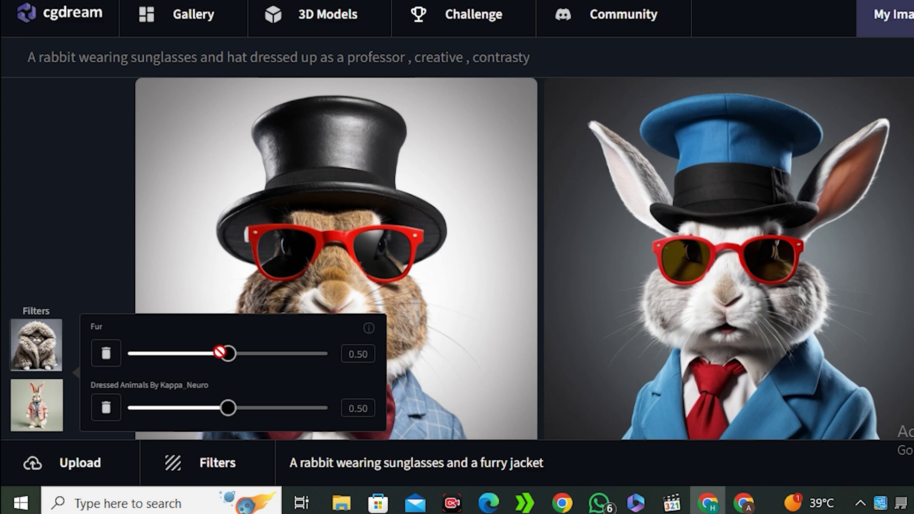
pyautogui.moveTo(219, 352)
pyautogui.mouseDown()
pyautogui.moveTo(197, 353)
pyautogui.moveTo(218, 354)
pyautogui.mouseUp()
pyautogui.moveTo(228, 408)
pyautogui.mouseDown()
pyautogui.moveTo(204, 406)
pyautogui.moveTo(229, 407)
pyautogui.mouseUp()
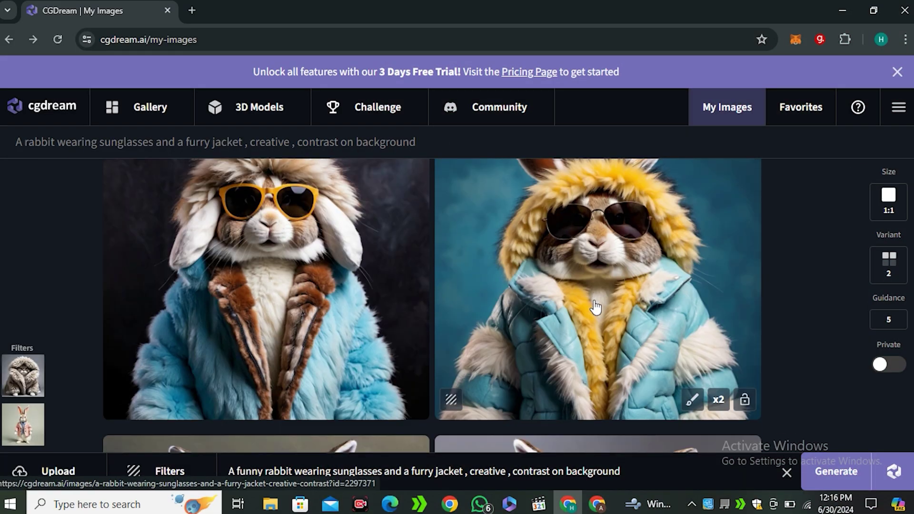
pyautogui.click(598, 304)
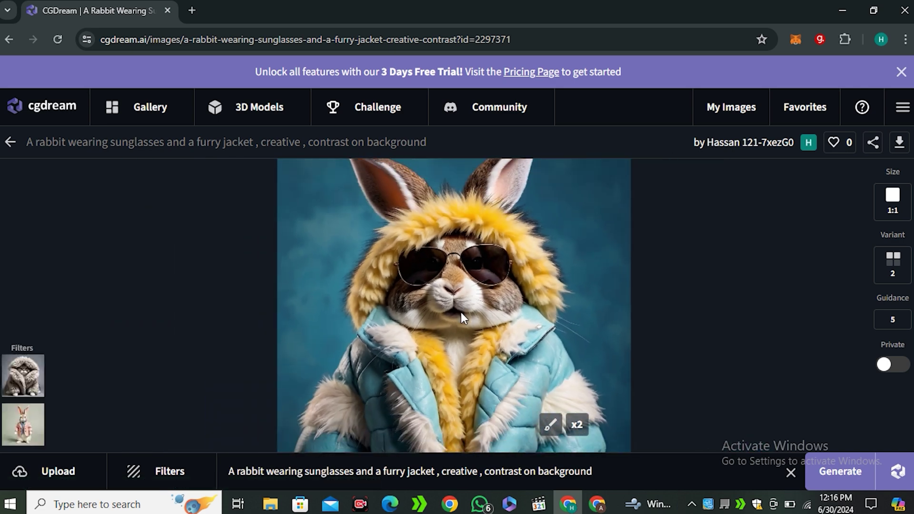
pyautogui.click(12, 142)
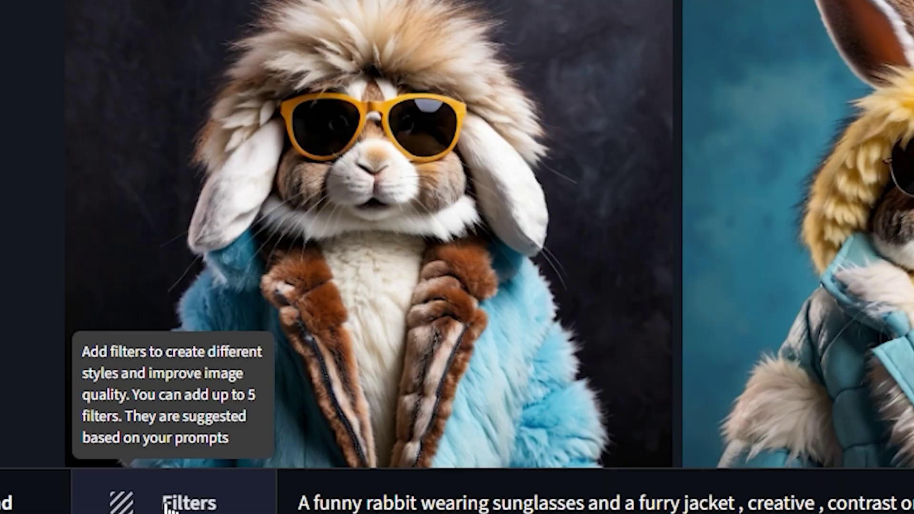
# - Add the Brass Steampunk filter to the rabbit generation's filters
pyautogui.click(132, 468)
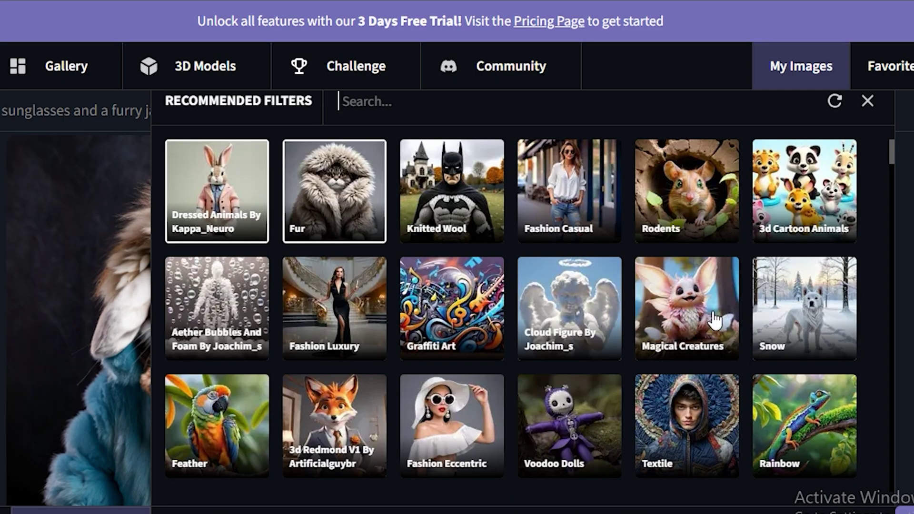
pyautogui.scroll(-10, 715, 307)
pyautogui.scroll(-3, 688, 290)
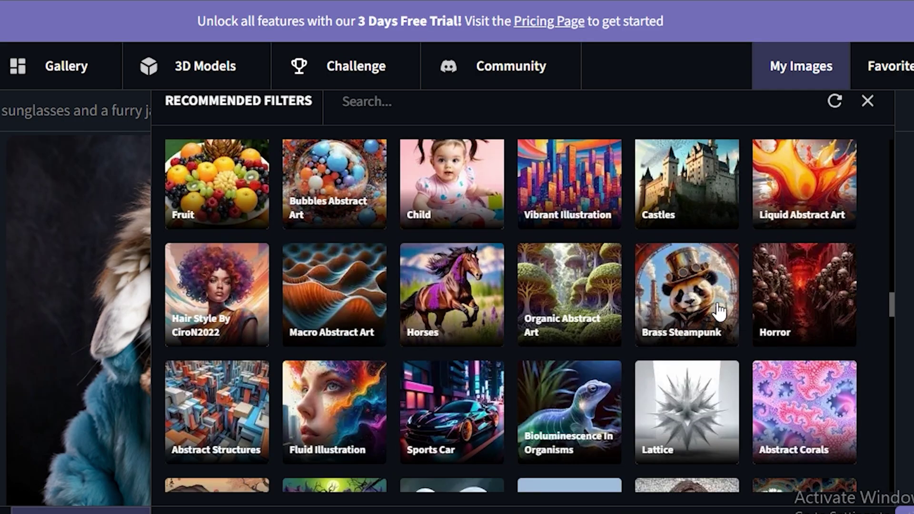
pyautogui.click(714, 306)
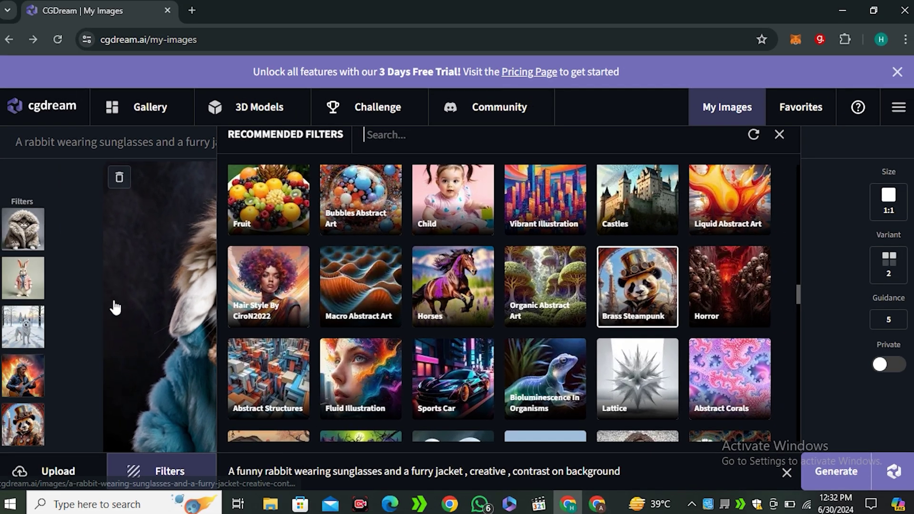
pyautogui.click(89, 305)
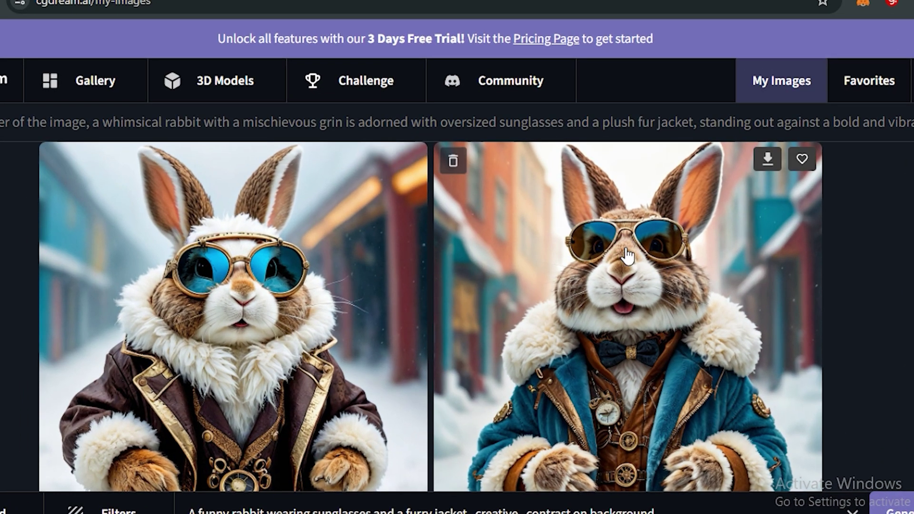
# - View the first steampunk rabbit, then open the blue-jacket rabbit on its own page
pyautogui.click(606, 288)
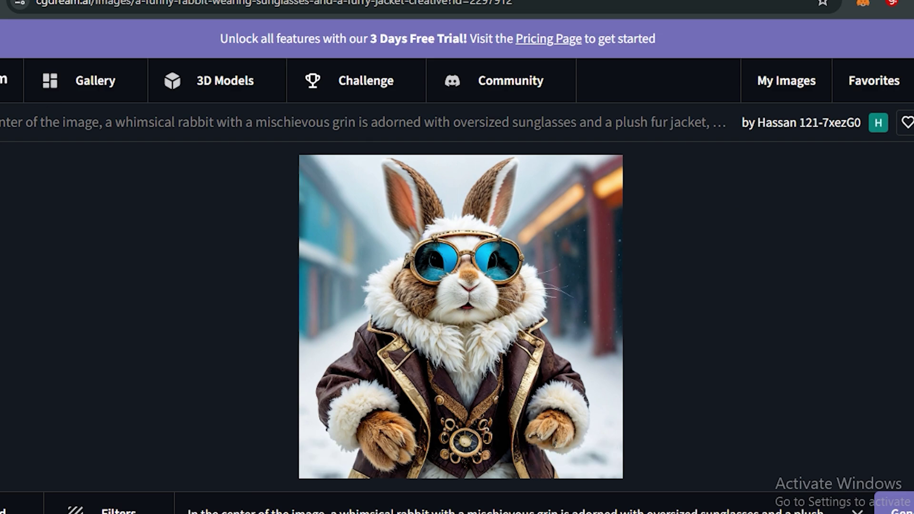
pyautogui.hotkey('alt', 'Left')
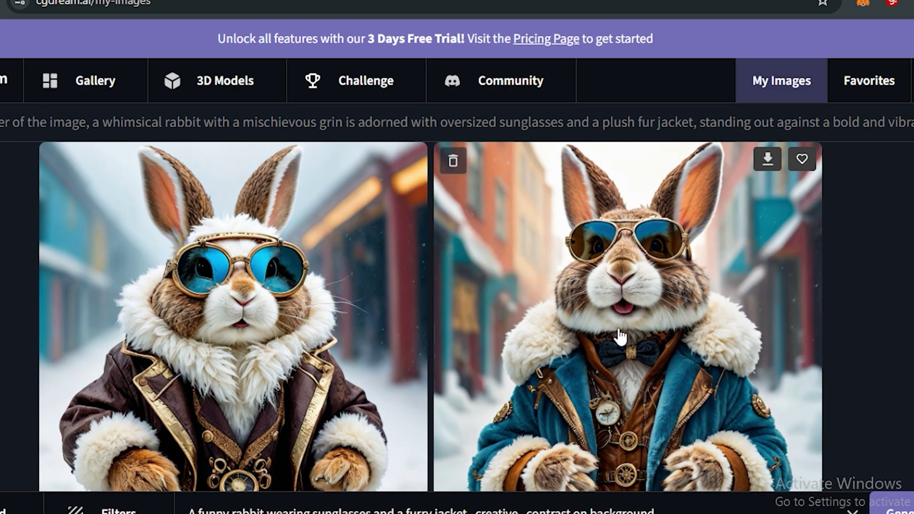
pyautogui.click(620, 337)
pyautogui.scroll(2, 517, 340)
pyautogui.scroll(2, 494, 323)
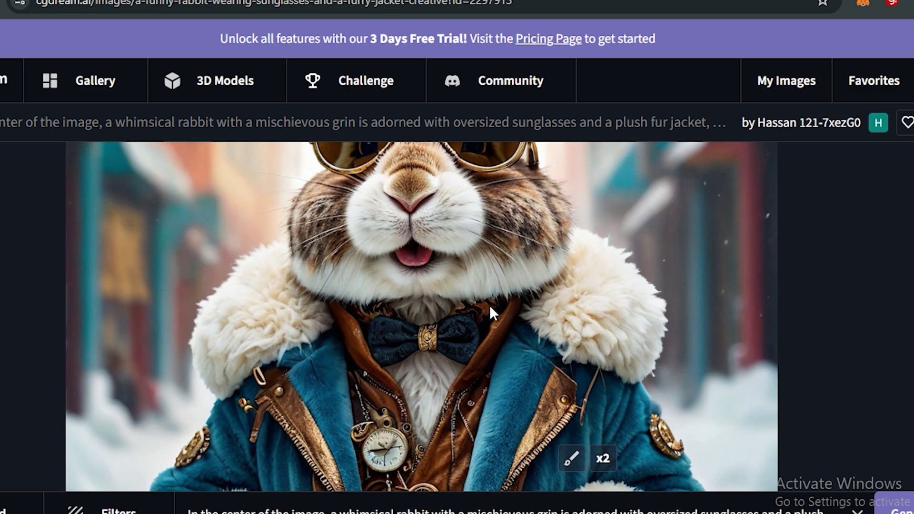
pyautogui.scroll(2, 489, 305)
pyautogui.scroll(-2, 504, 384)
pyautogui.scroll(-2, 558, 390)
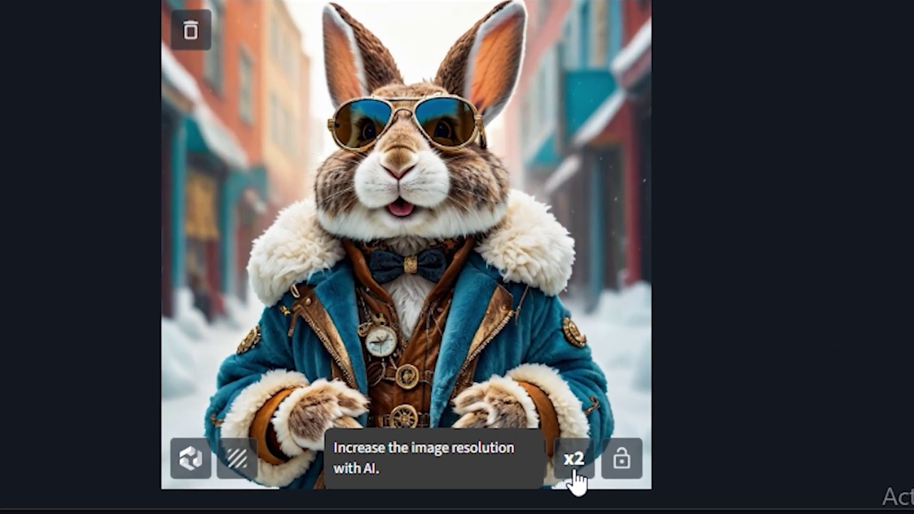
# - Upscale the blue-jacket rabbit x2 and pan across the enlarged jacket
pyautogui.click(574, 471)
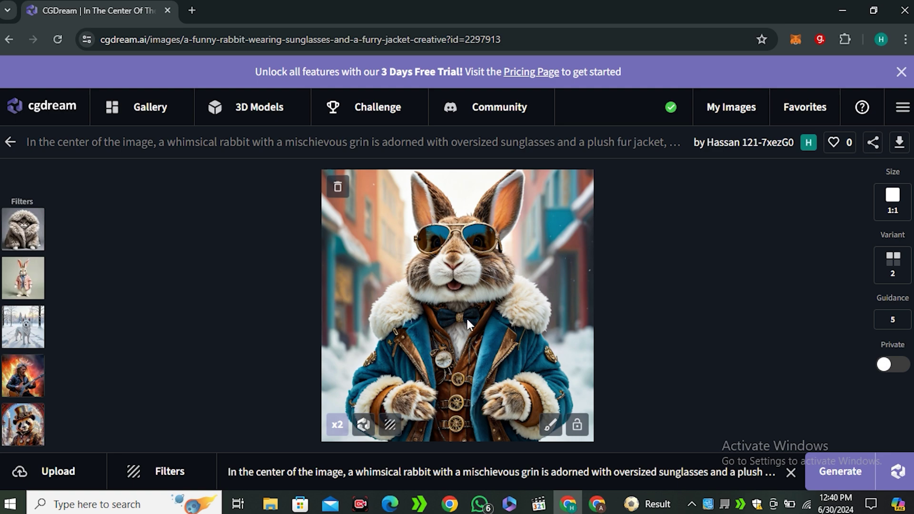
pyautogui.scroll(5, 453, 315)
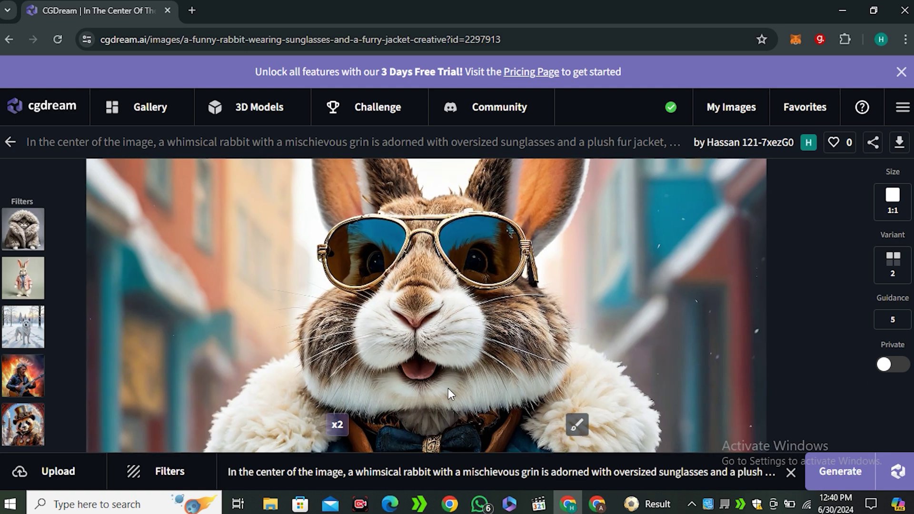
pyautogui.scroll(2, 448, 388)
pyautogui.scroll(-3, 430, 321)
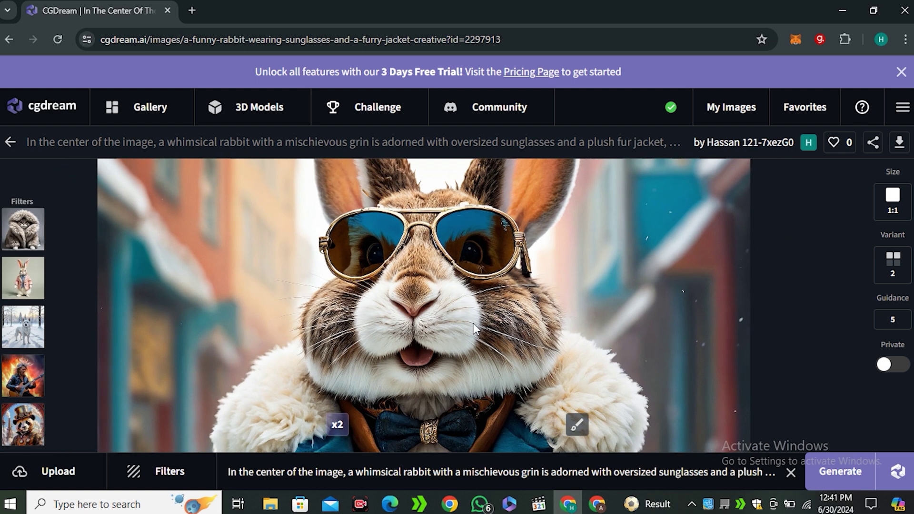
pyautogui.moveTo(431, 321); pyautogui.dragTo(498, 268)
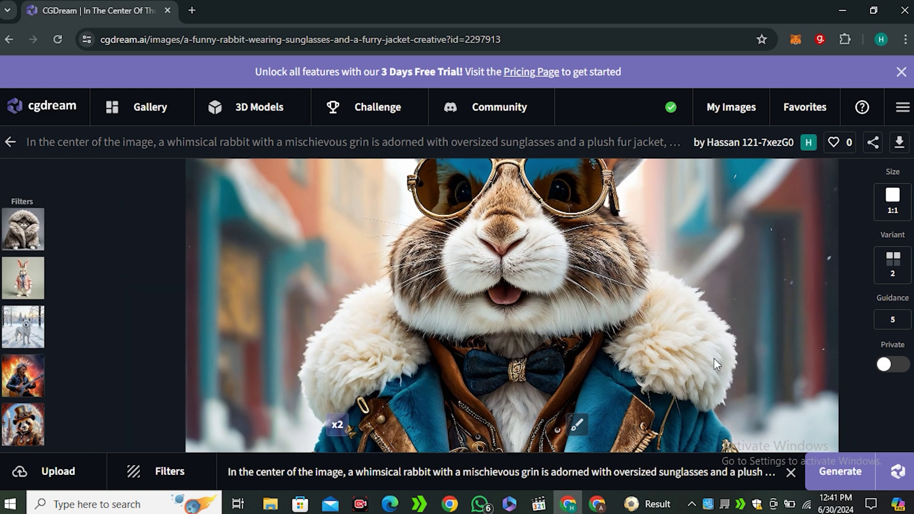
pyautogui.scroll(-1, 522, 332)
pyautogui.scroll(-1, 522, 332)
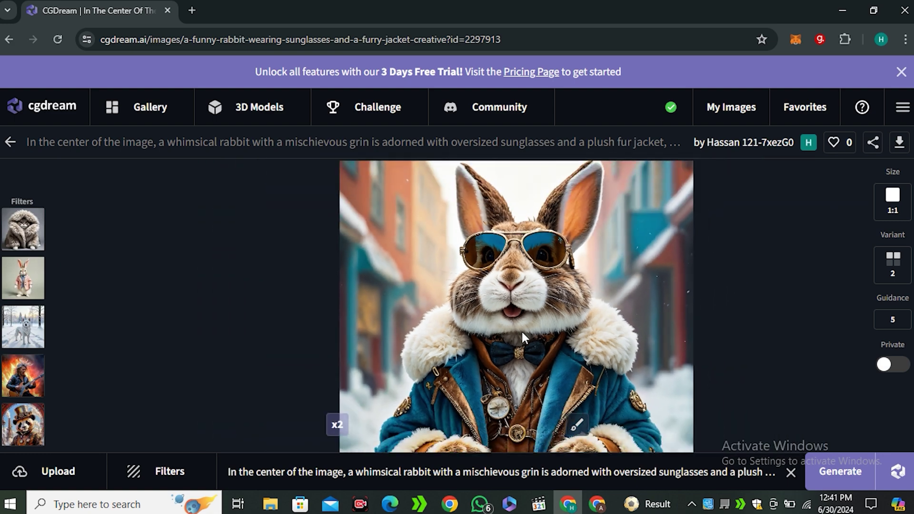
pyautogui.scroll(-1, 522, 332)
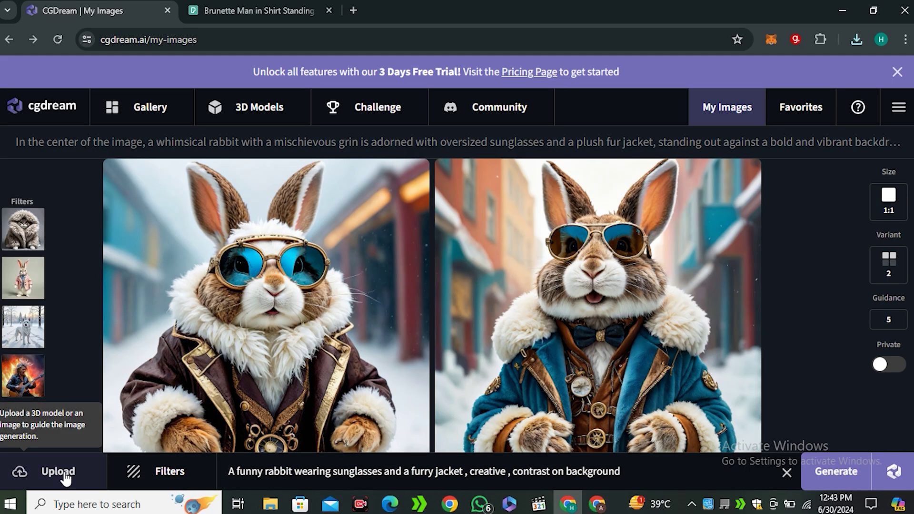
# - Upload the beach photo as a reference image for a wizard-style generation
pyautogui.click(64, 471)
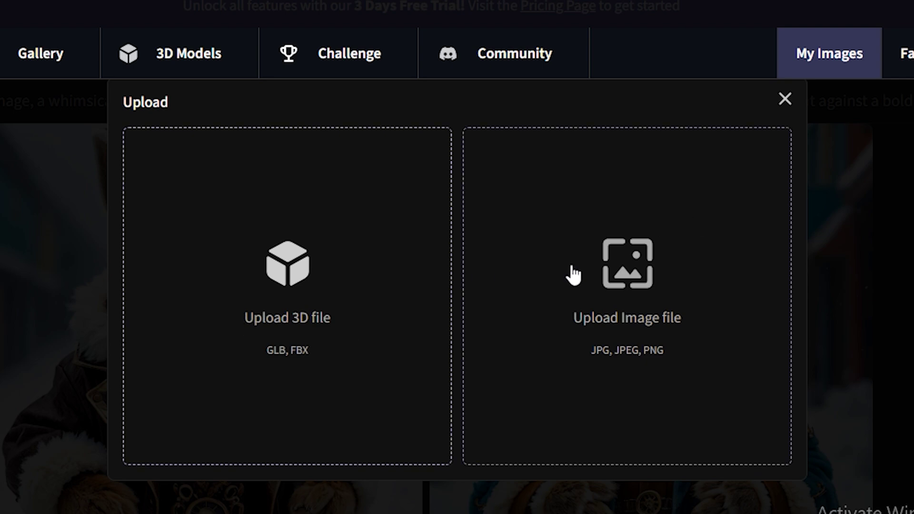
pyautogui.click(629, 286)
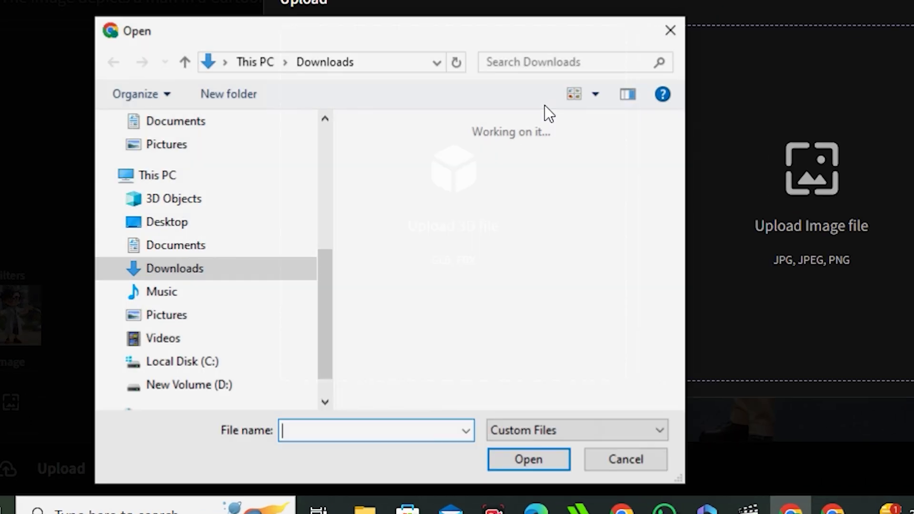
pyautogui.click(397, 193)
pyautogui.click(526, 472)
pyautogui.click(197, 472)
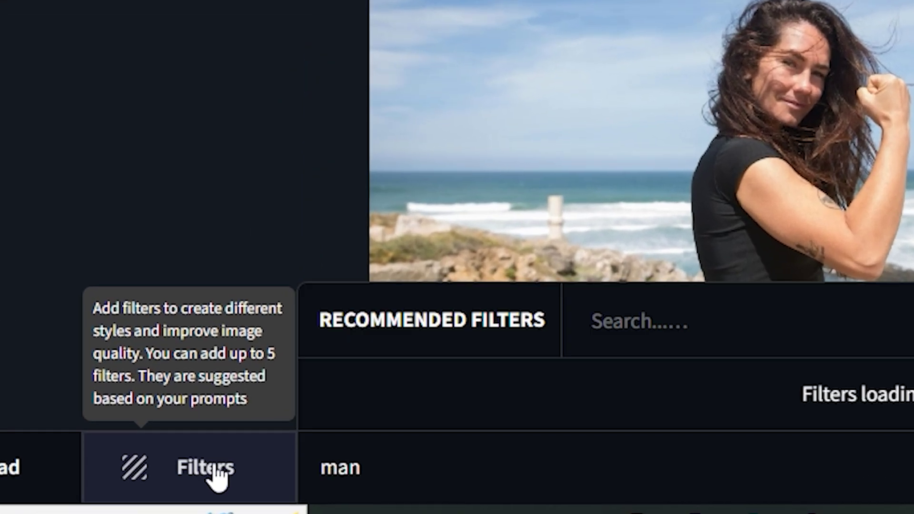
pyautogui.write('wizard')
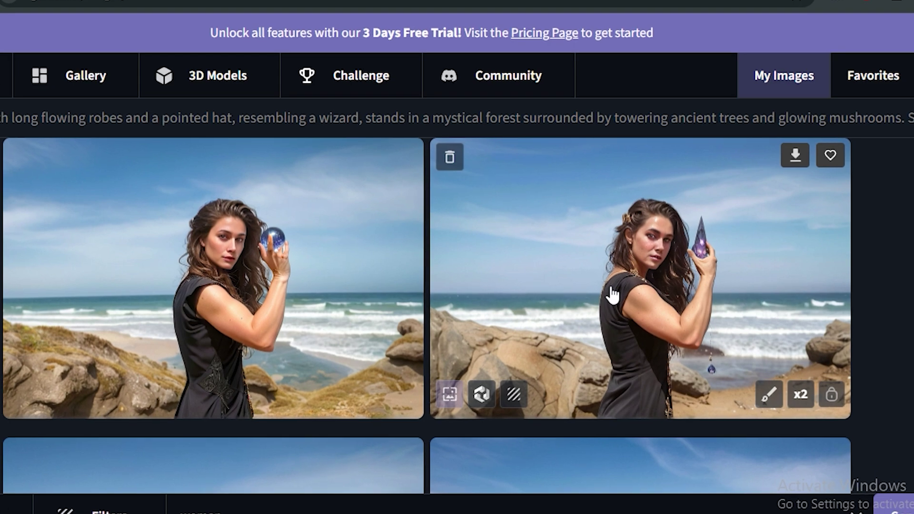
# - Open the second wizard beach image of the woman holding a purple crystal
pyautogui.click(584, 288)
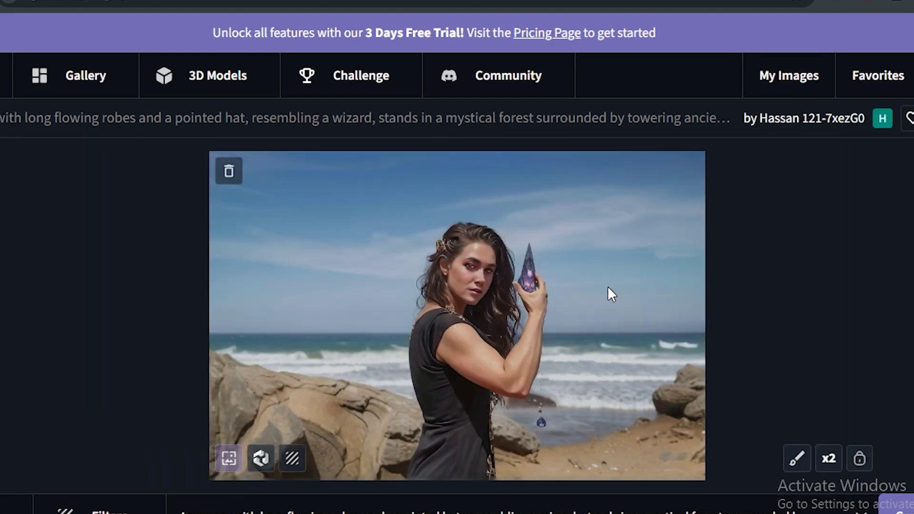
pyautogui.scroll(3, 472, 325)
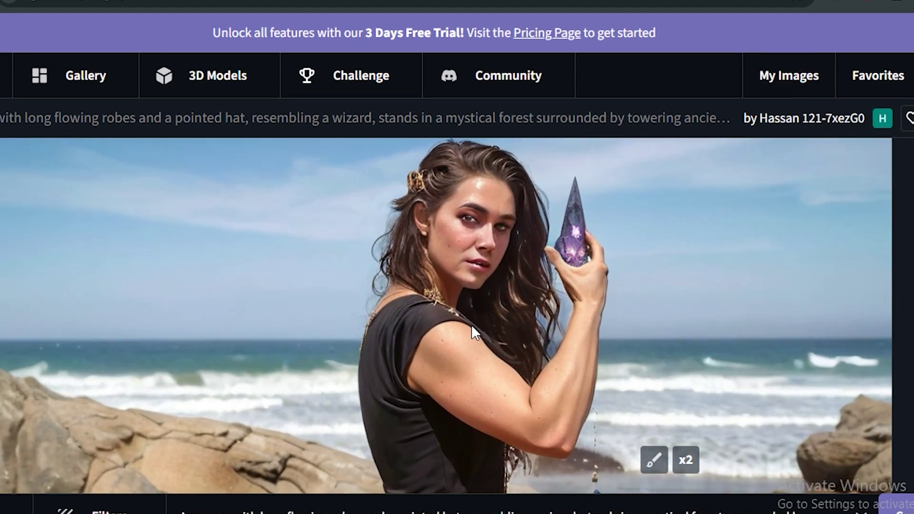
pyautogui.scroll(-3, 473, 323)
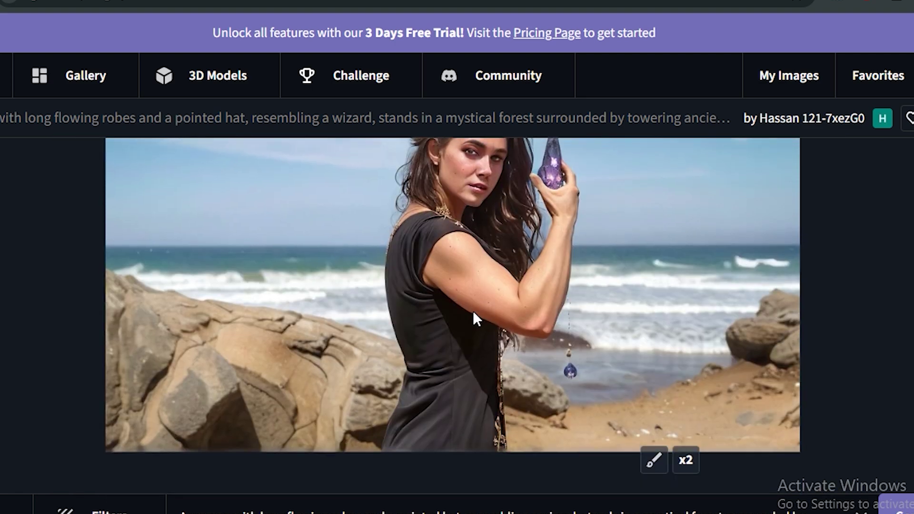
pyautogui.scroll(2, 468, 344)
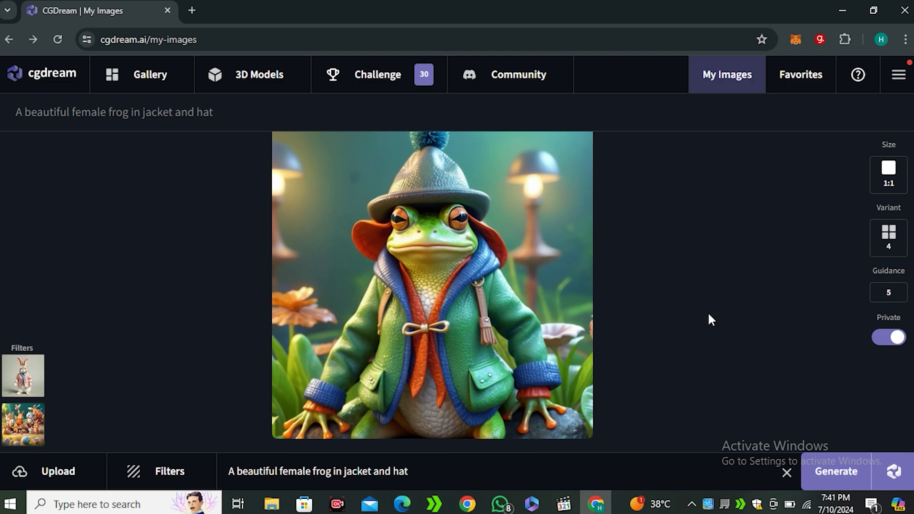
pyautogui.moveTo(432, 286)
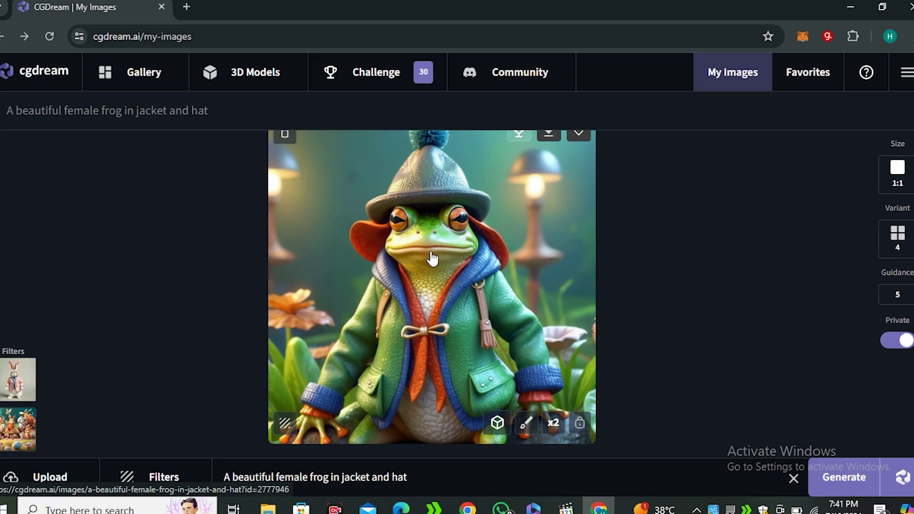
# - Inpaint a cowboy hat over the frog's grey hat and open the yellow-hat version
pyautogui.click(433, 258)
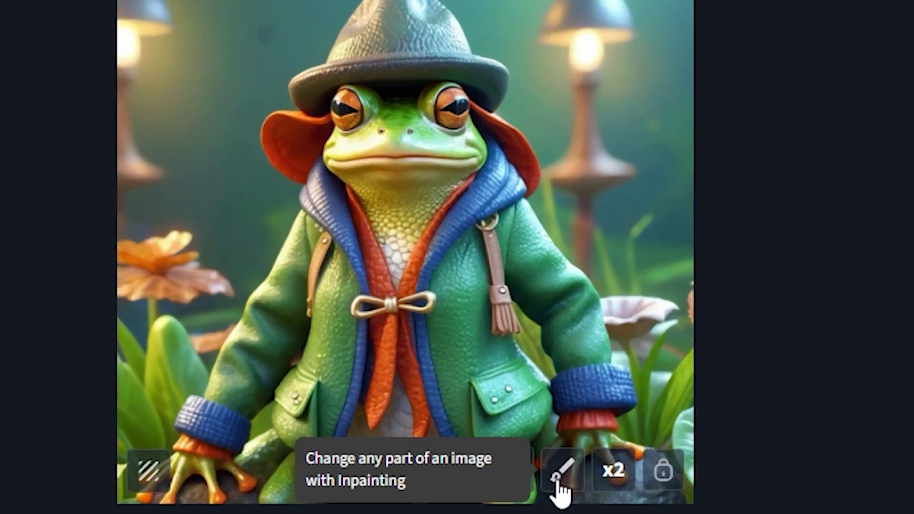
pyautogui.click(559, 481)
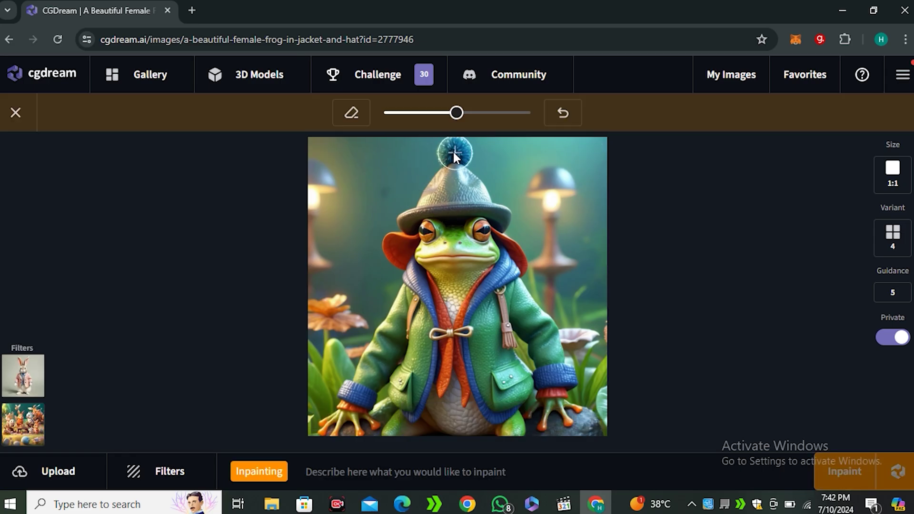
pyautogui.moveTo(452, 153); pyautogui.dragTo(444, 169)
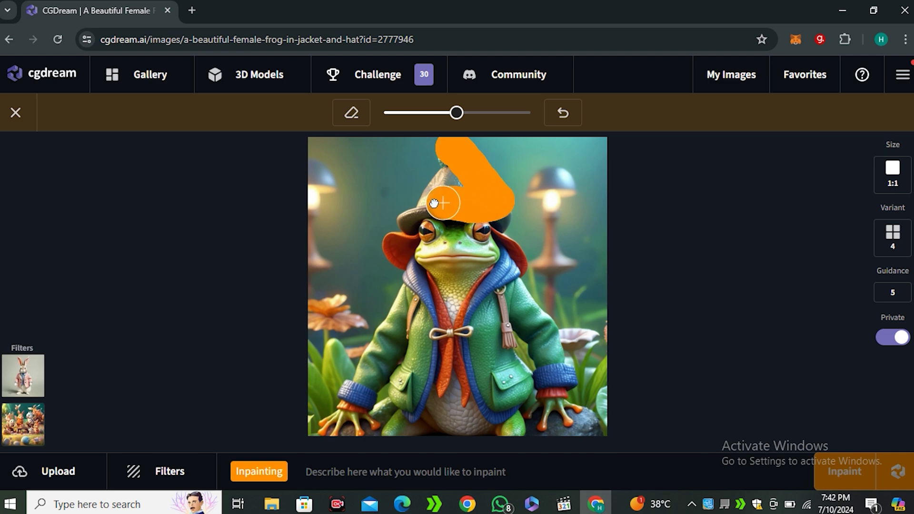
pyautogui.click(367, 472)
pyautogui.write('cowboy hat')
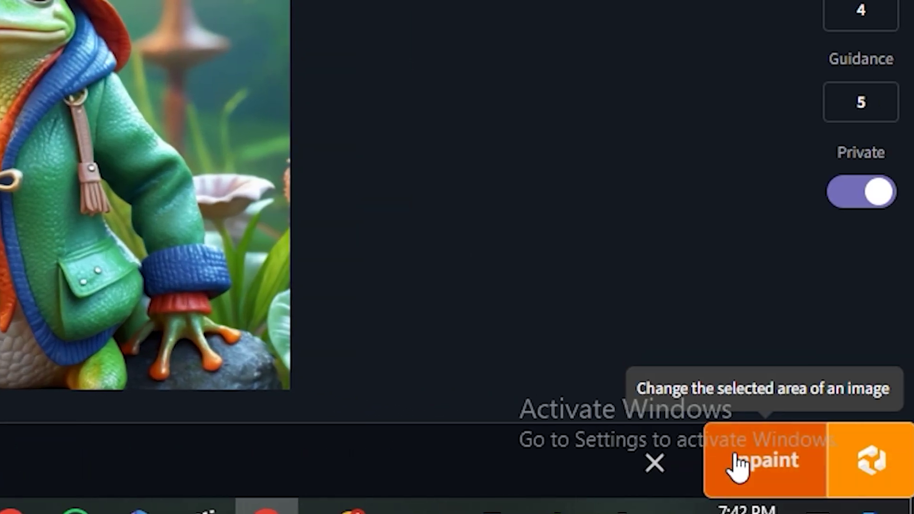
pyautogui.click(813, 477)
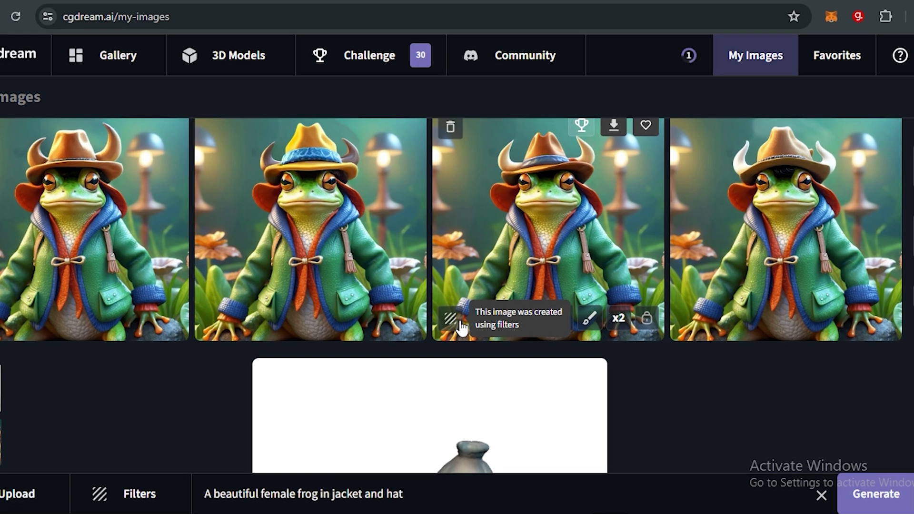
pyautogui.click(328, 218)
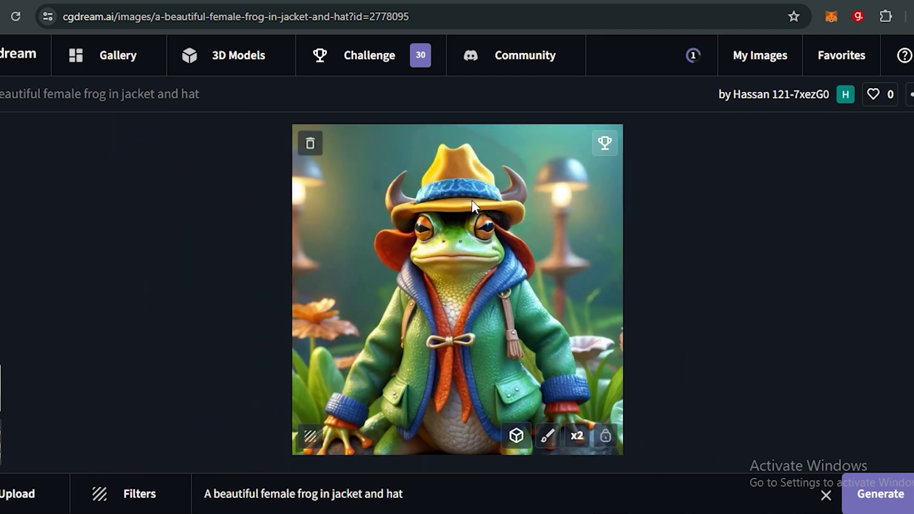
# - Mask the yellow hat and both frog eyes for a 'cow boy hat and sunglasses' inpaint
pyautogui.moveTo(457, 143); pyautogui.dragTo(500, 207)
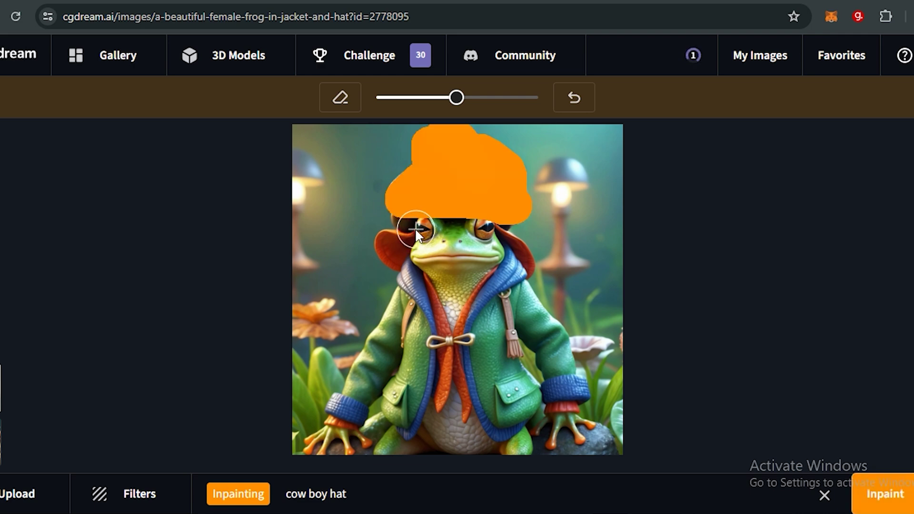
pyautogui.moveTo(415, 228); pyautogui.dragTo(421, 229)
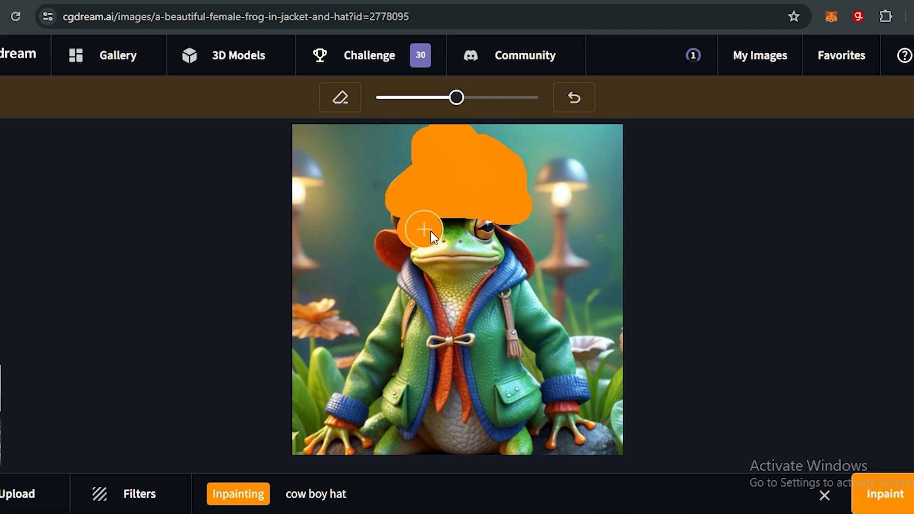
pyautogui.click(481, 228)
pyautogui.click(379, 494)
pyautogui.write('and')
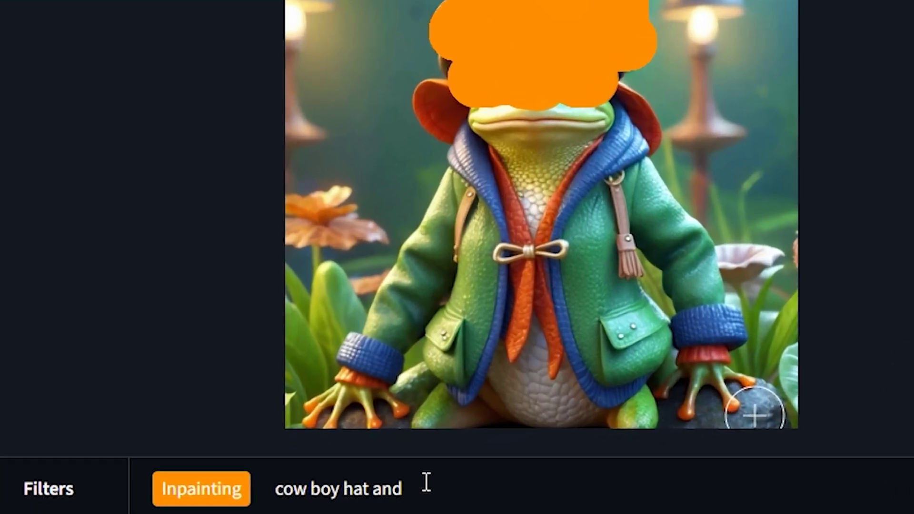
pyautogui.write(' sung')
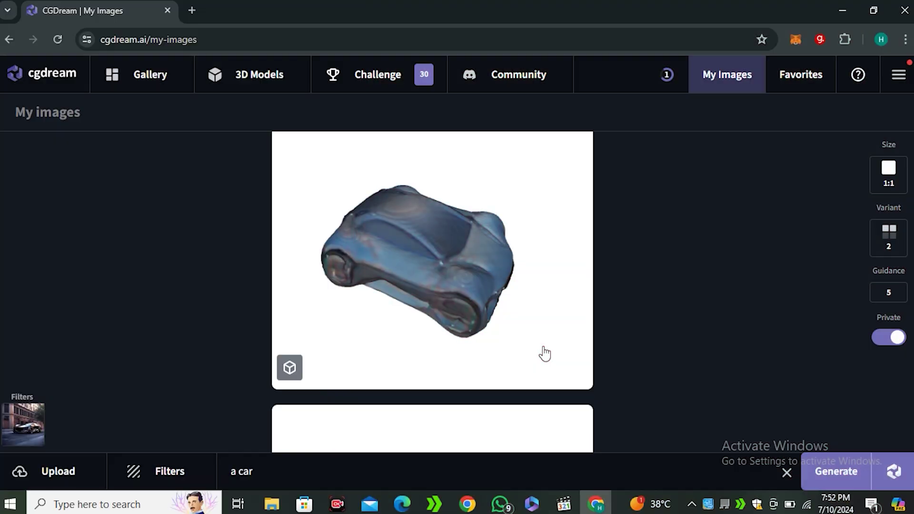
# - Open the blue concept car's 3D model and turn it toward a front view
pyautogui.click(460, 324)
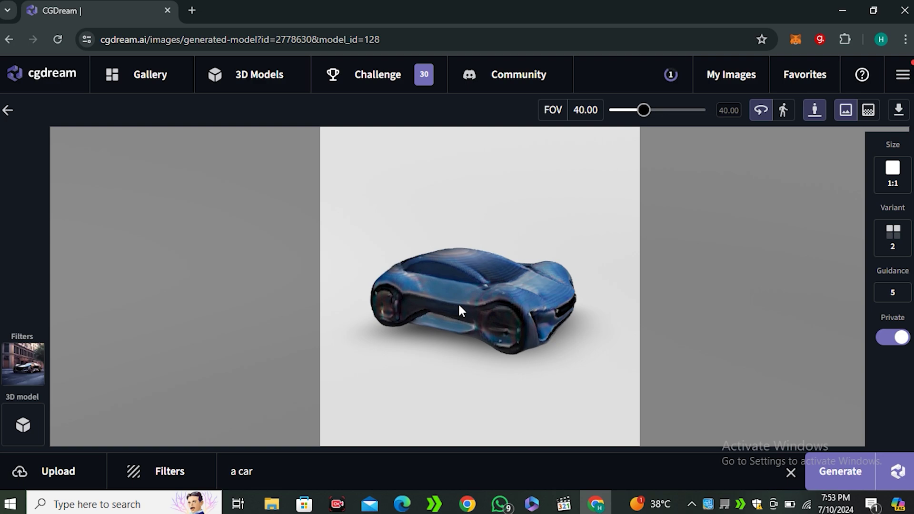
pyautogui.moveTo(458, 303)
pyautogui.mouseDown()
pyautogui.moveTo(583, 312)
pyautogui.moveTo(458, 303)
pyautogui.moveTo(541, 307)
pyautogui.mouseUp()
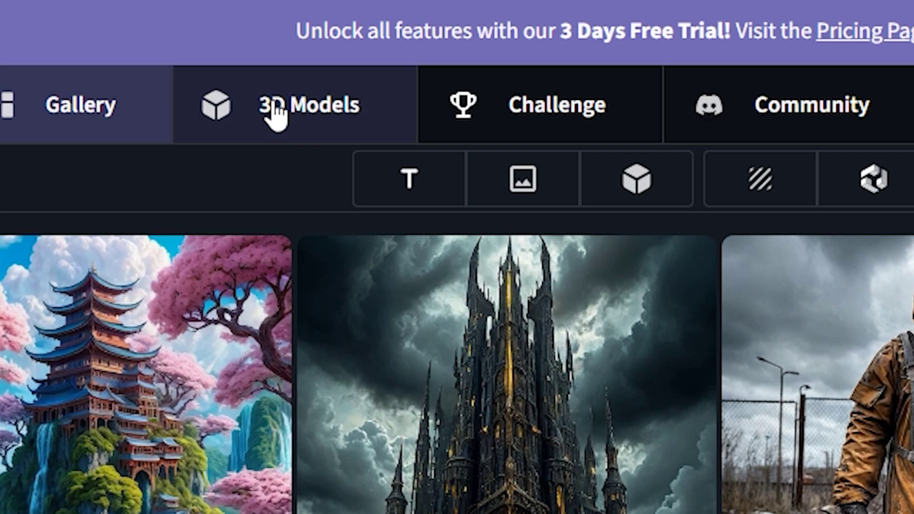
# - Open the Little green cartoon house from 3D Models and spin it around
pyautogui.click(275, 113)
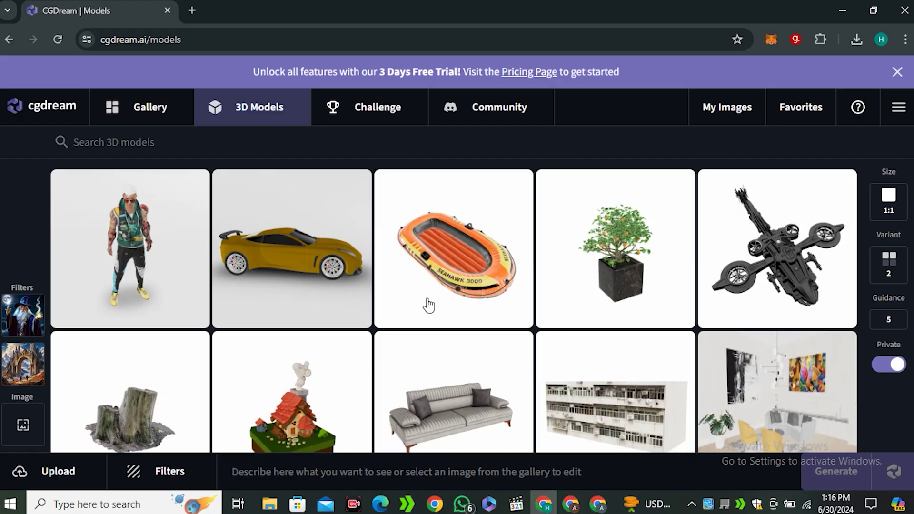
pyautogui.scroll(-2, 389, 291)
pyautogui.scroll(-2, 407, 286)
pyautogui.scroll(-2, 429, 279)
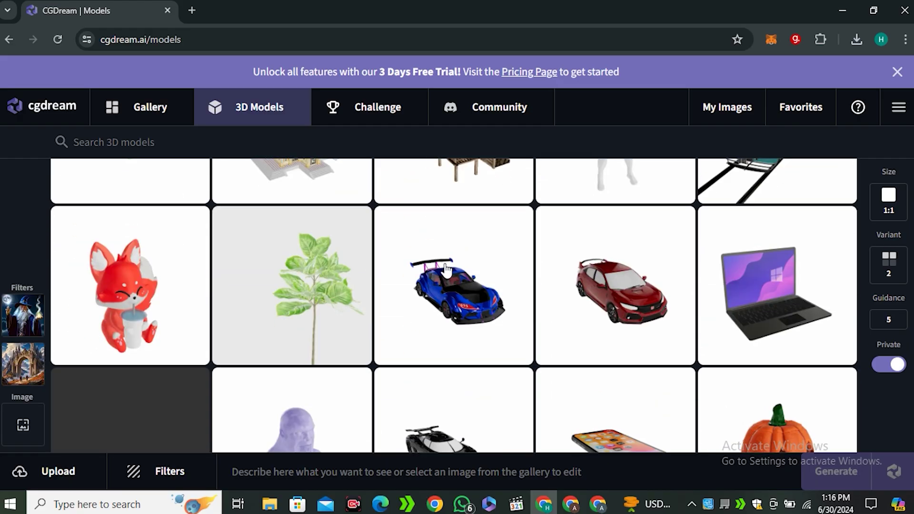
pyautogui.scroll(-2, 447, 270)
pyautogui.scroll(-2, 446, 270)
pyautogui.scroll(-2, 446, 269)
pyautogui.scroll(-2, 445, 270)
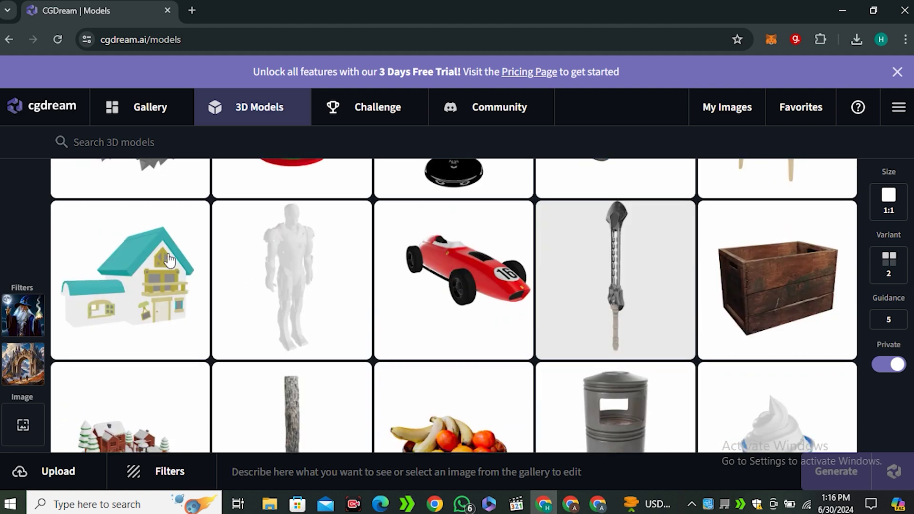
pyautogui.click(145, 285)
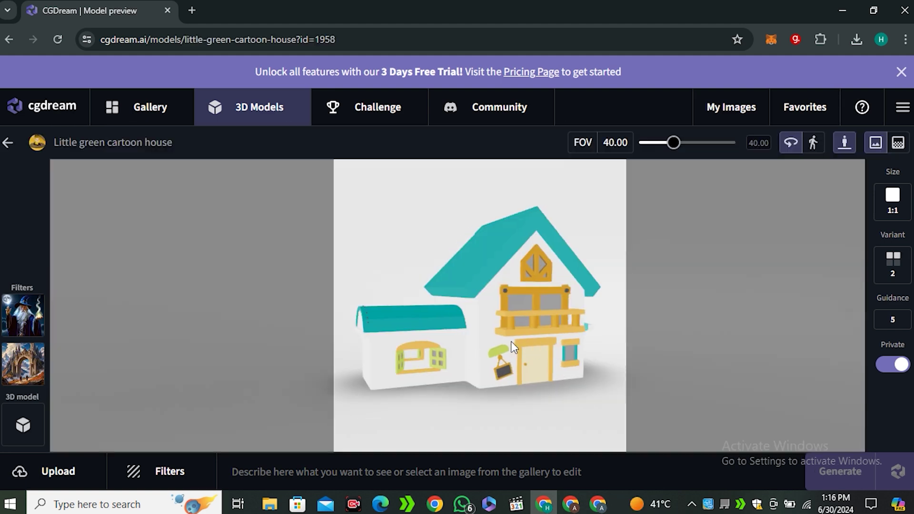
pyautogui.moveTo(474, 343)
pyautogui.mouseDown()
pyautogui.moveTo(368, 346)
pyautogui.moveTo(545, 348)
pyautogui.moveTo(416, 337)
pyautogui.mouseUp()
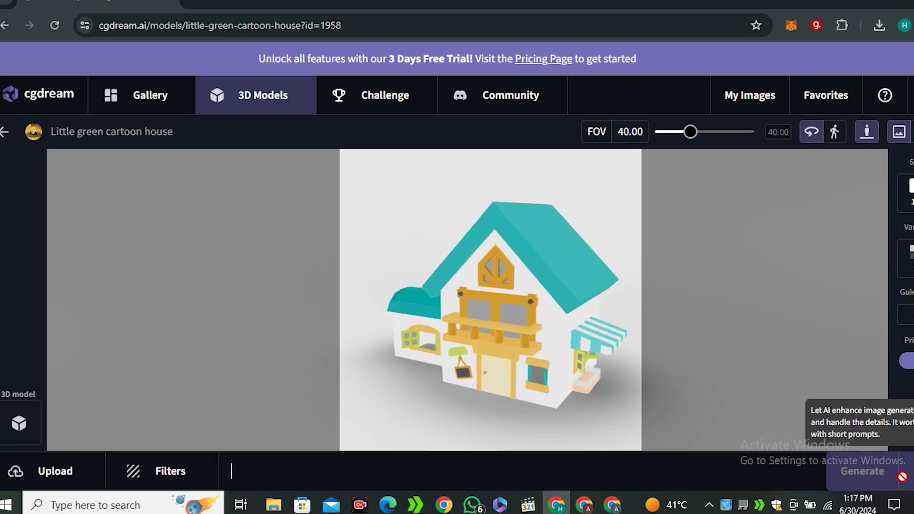
pyautogui.write('A fu')
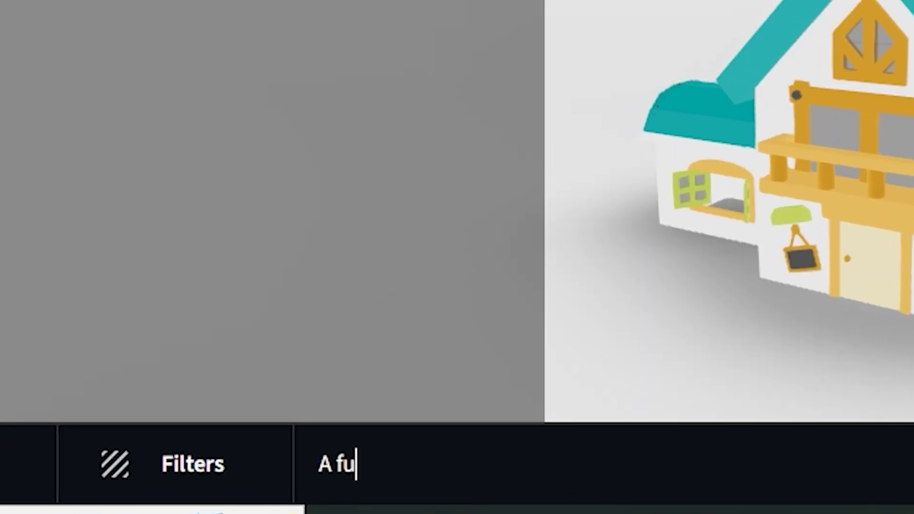
pyautogui.write('rry house in wint')
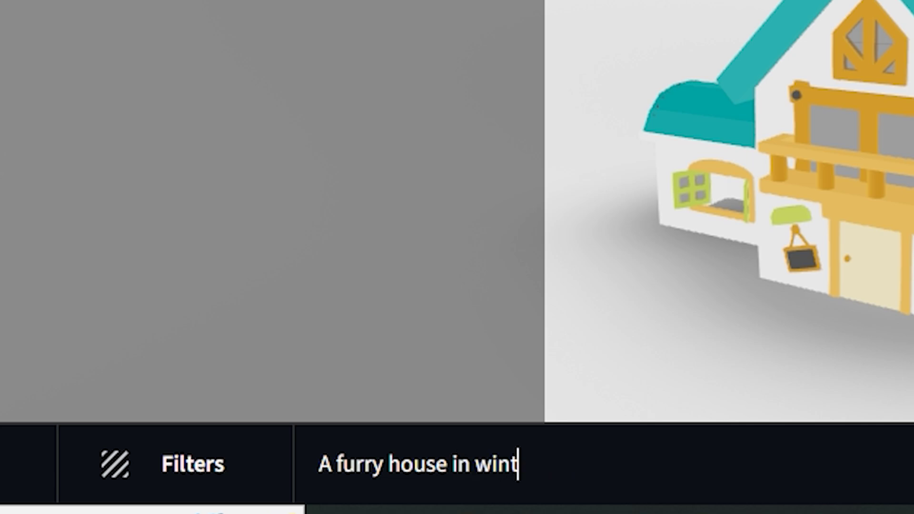
pyautogui.write('ers')
# - Generate 'A furry house in winters' with Fur, Winter and Cityscape In Winter filters; enlarge the first result
pyautogui.click(172, 474)
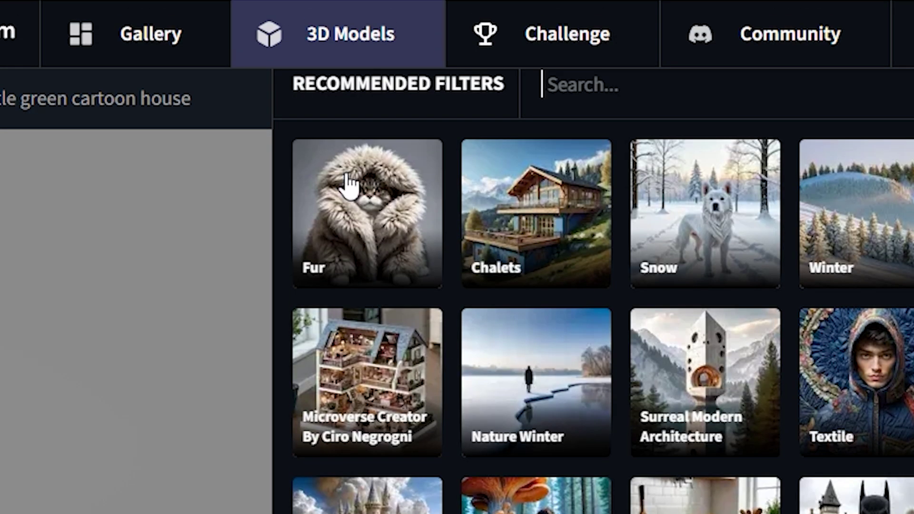
pyautogui.click(377, 207)
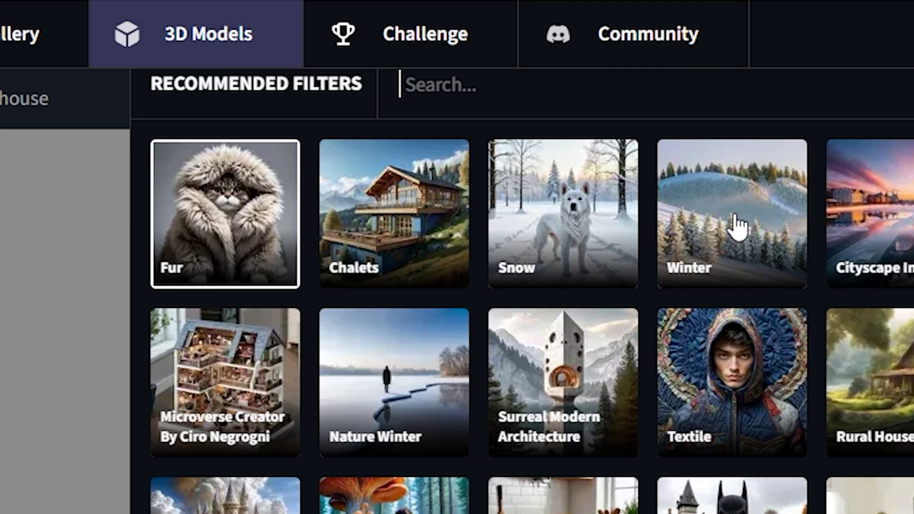
pyautogui.click(738, 228)
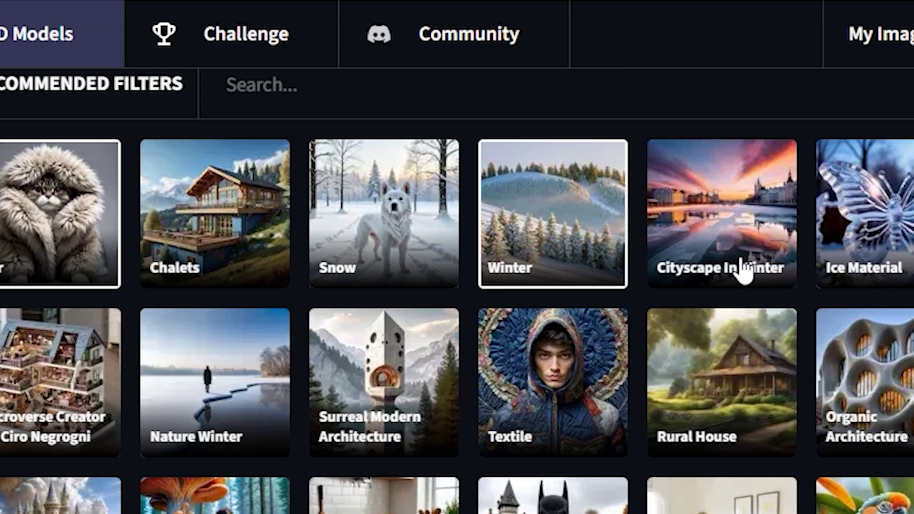
pyautogui.click(739, 242)
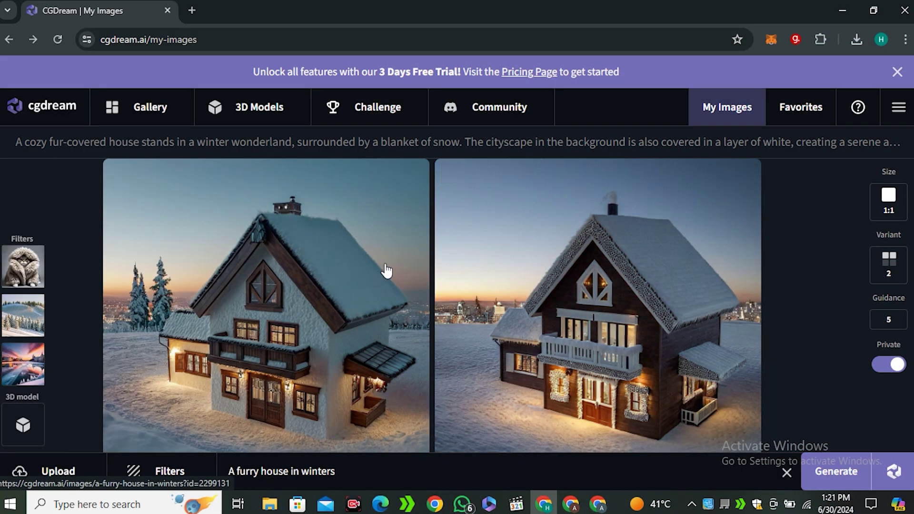
pyautogui.click(302, 317)
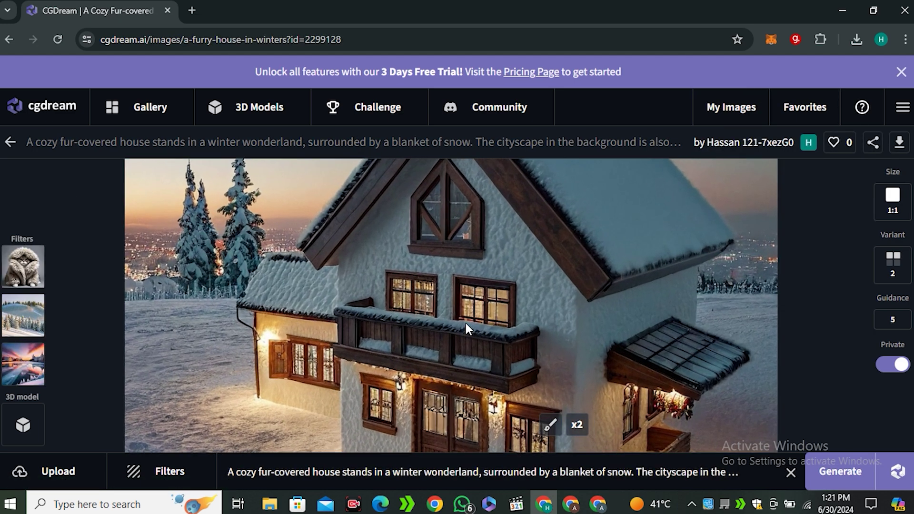
pyautogui.scroll(-5, 427, 308)
pyautogui.scroll(-5, 426, 307)
pyautogui.scroll(-5, 426, 307)
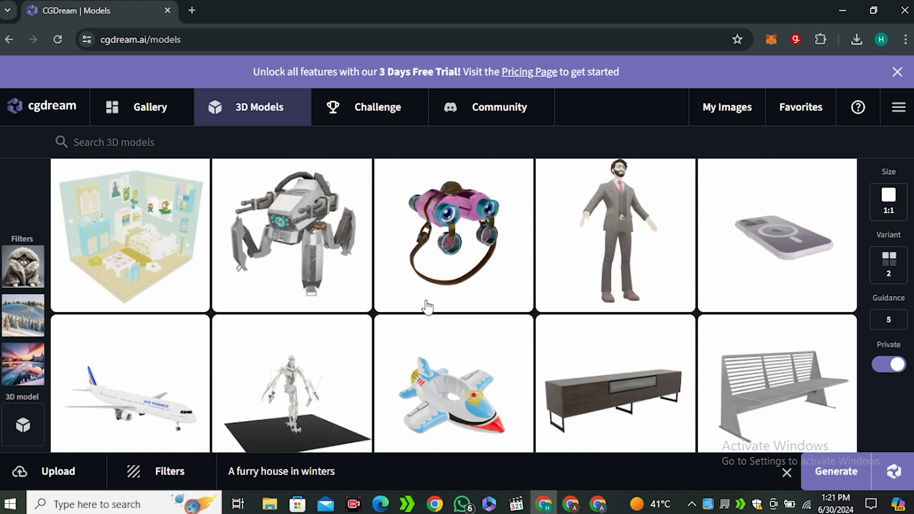
pyautogui.scroll(-5, 426, 307)
pyautogui.scroll(-5, 426, 307)
pyautogui.scroll(-5, 426, 307)
pyautogui.scroll(-5, 427, 307)
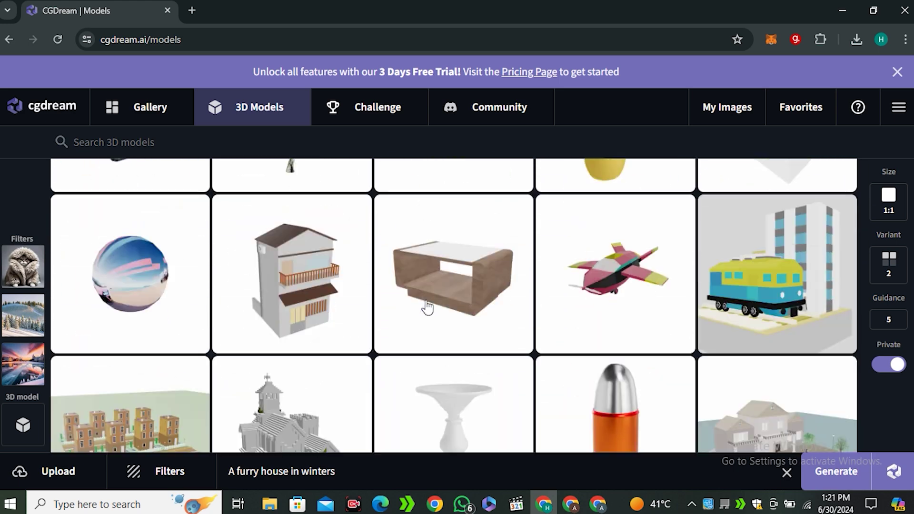
pyautogui.scroll(-5, 426, 307)
# - Open and rotate the T-rex model, drop the Winter and Cityscape In Winter filters, and browse city filters
pyautogui.click(299, 284)
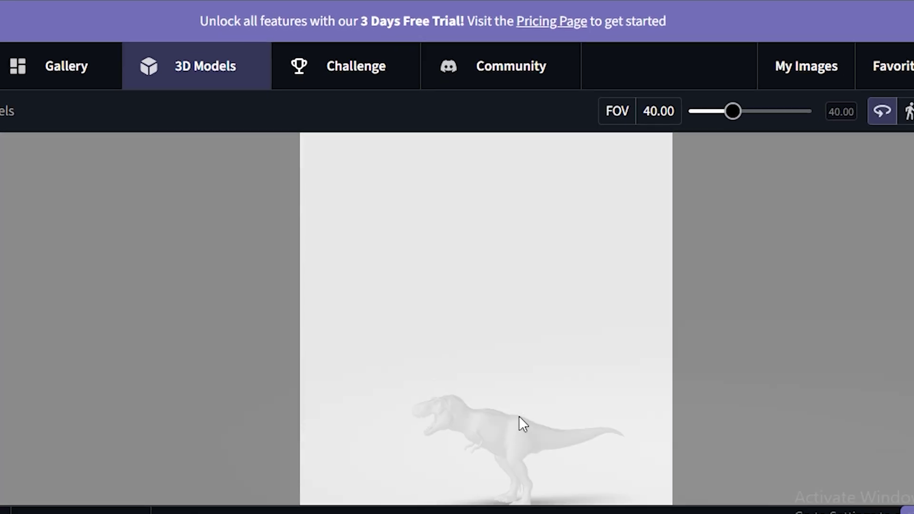
pyautogui.moveTo(521, 422); pyautogui.dragTo(592, 422)
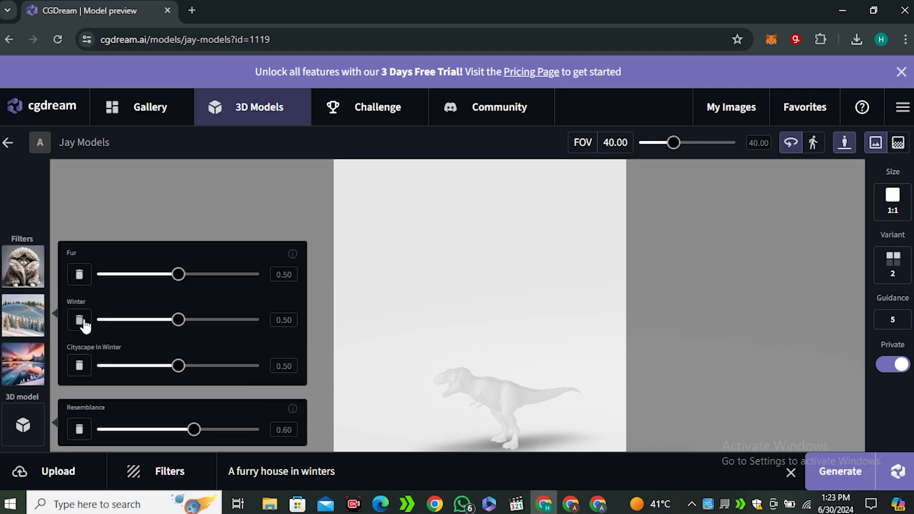
pyautogui.click(80, 321)
pyautogui.click(76, 369)
pyautogui.click(151, 475)
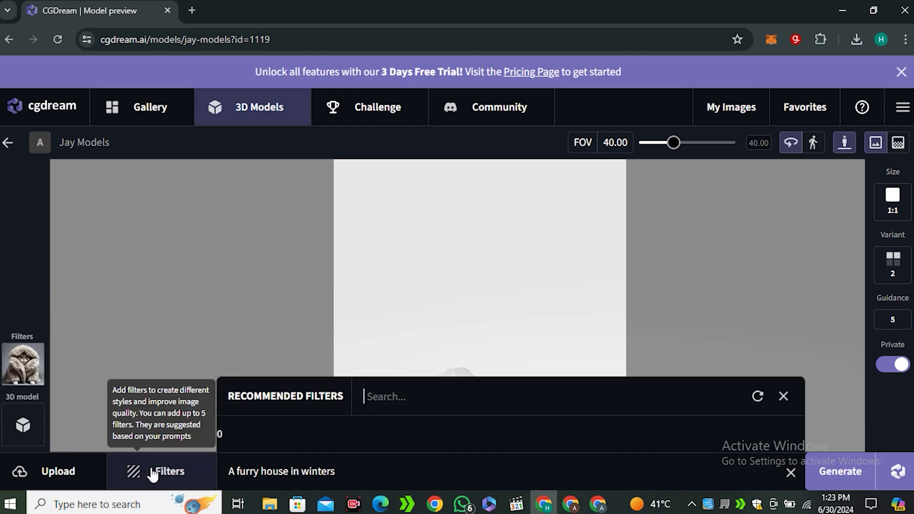
pyautogui.write('city')
pyautogui.scroll(-1, 238, 415)
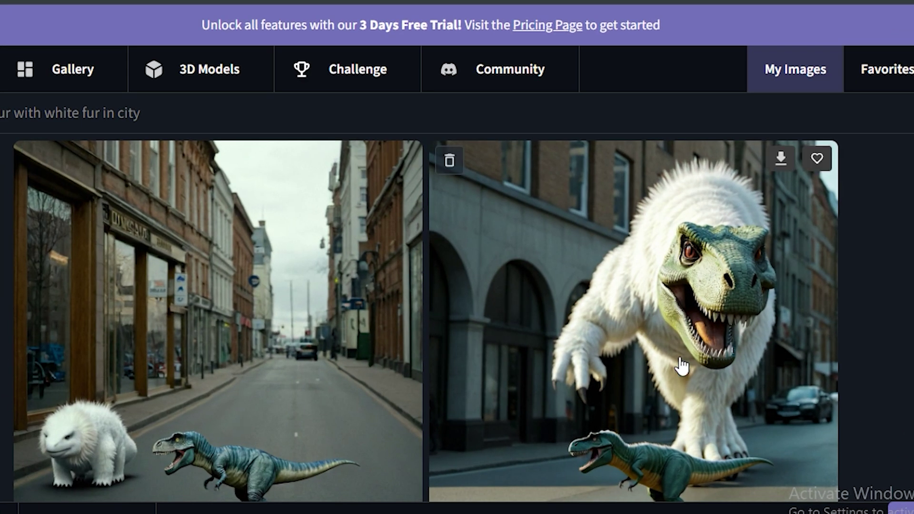
pyautogui.click(744, 388)
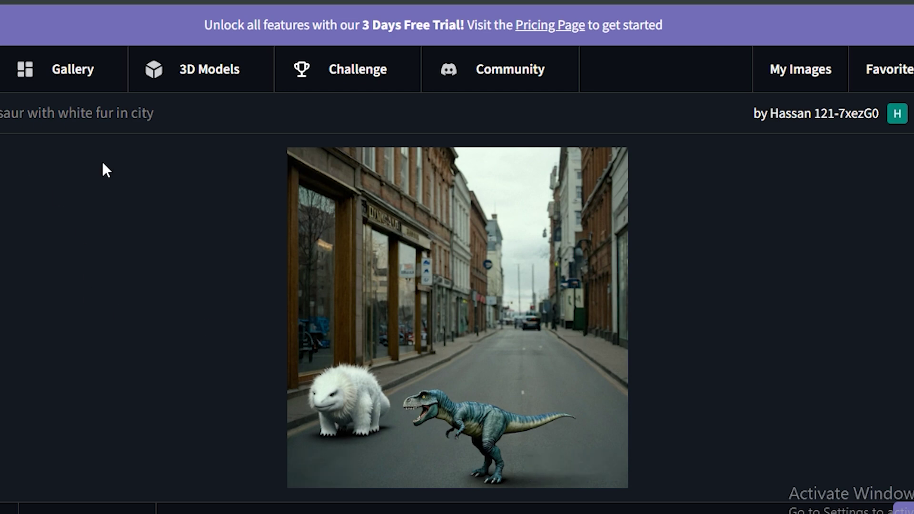
pyautogui.click(651, 361)
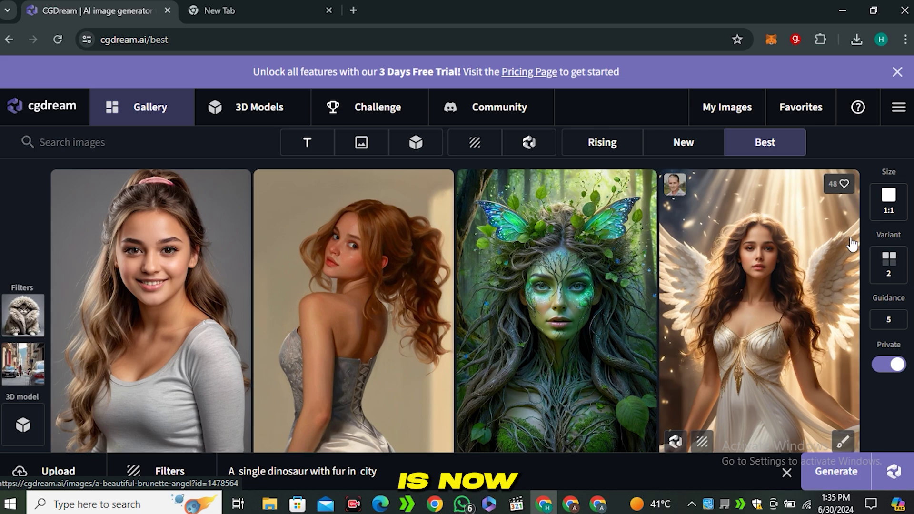
pyautogui.scroll(-3, 852, 245)
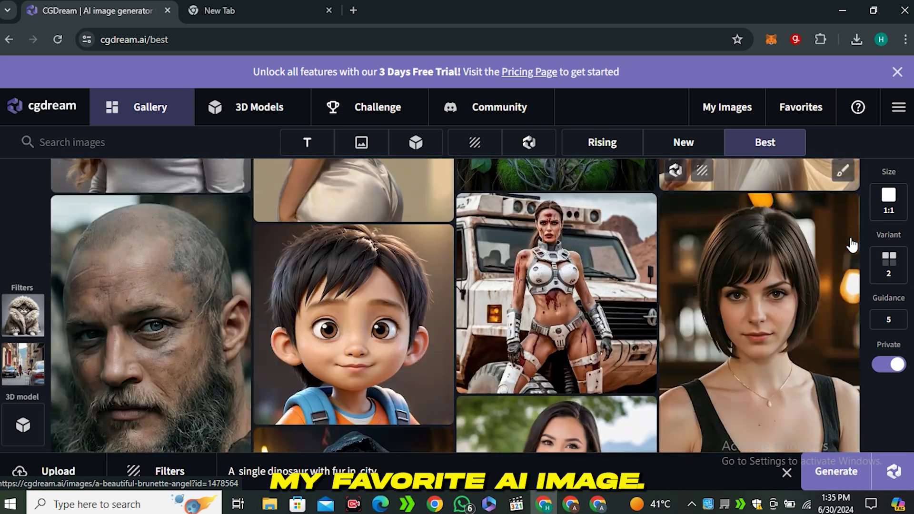
pyautogui.scroll(-3, 852, 245)
pyautogui.scroll(-3, 852, 244)
pyautogui.scroll(-3, 851, 245)
pyautogui.scroll(-3, 852, 244)
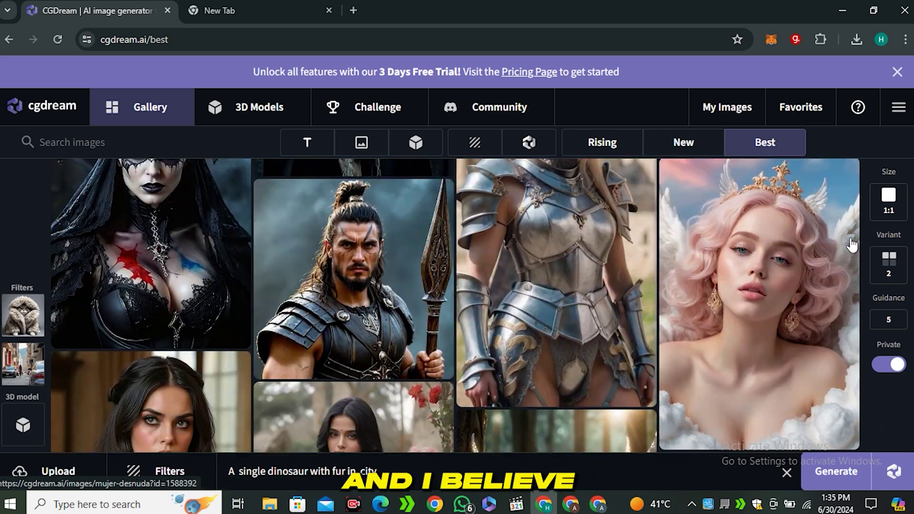
pyautogui.scroll(-3, 851, 244)
pyautogui.scroll(-2, 852, 244)
pyautogui.scroll(-2, 851, 244)
pyautogui.scroll(-3, 851, 244)
pyautogui.scroll(-3, 851, 244)
pyautogui.scroll(-3, 851, 244)
pyautogui.scroll(-3, 851, 245)
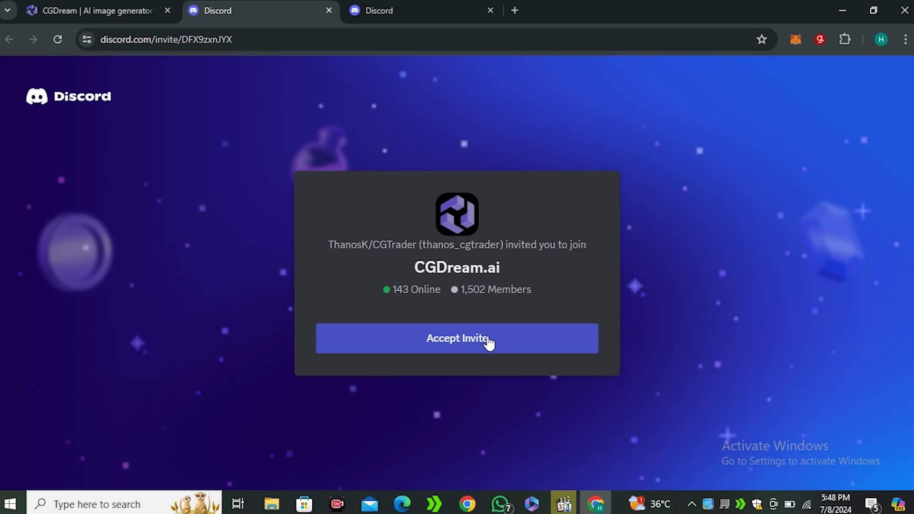
pyautogui.scroll(-3, 852, 244)
pyautogui.scroll(-3, 852, 245)
pyautogui.scroll(-3, 852, 245)
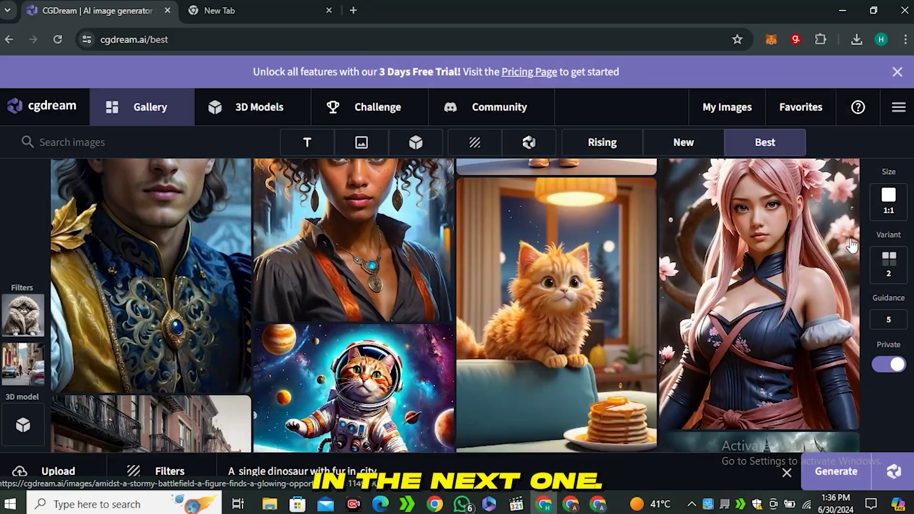